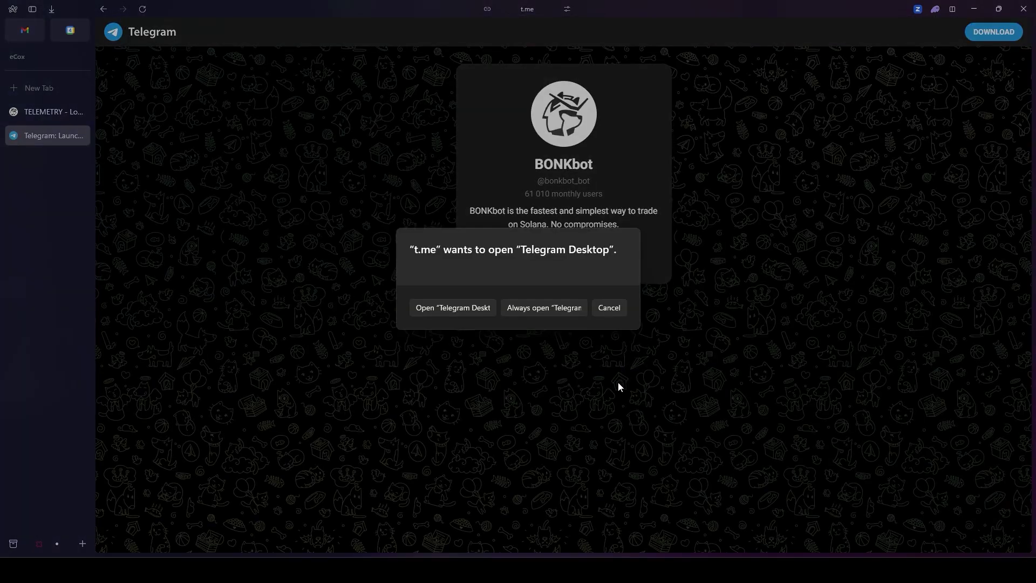
Step: Dismiss the desktop-app prompt, start the BONKbot chat and launch Telemetry from its welcome message
left_click(460, 308)
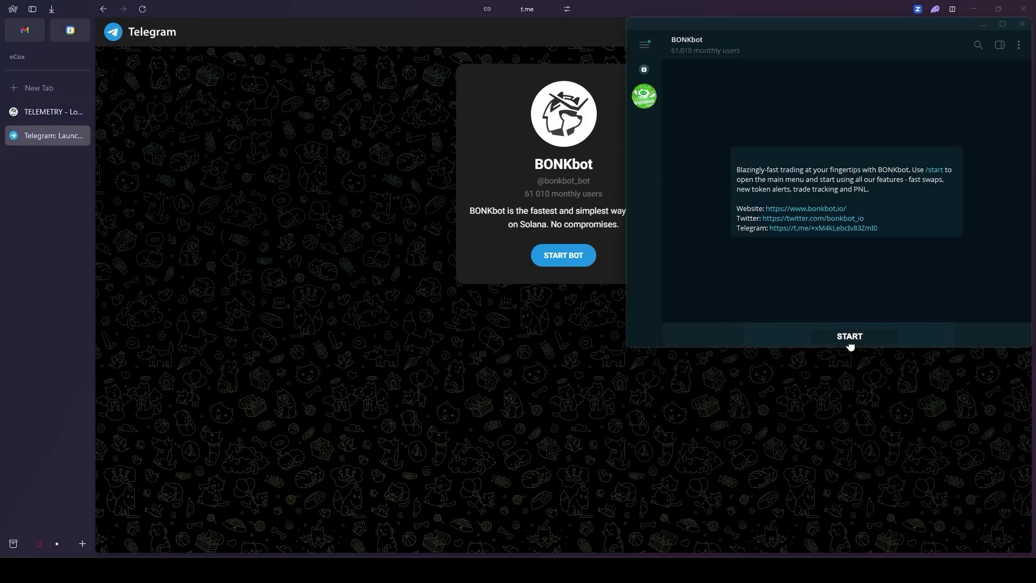
left_click(850, 343)
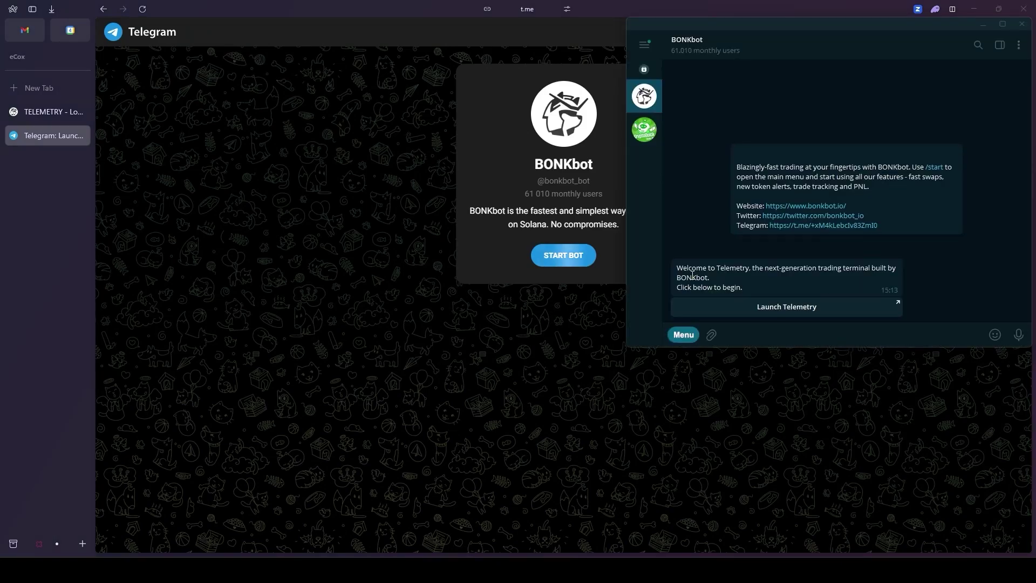
left_click(784, 314)
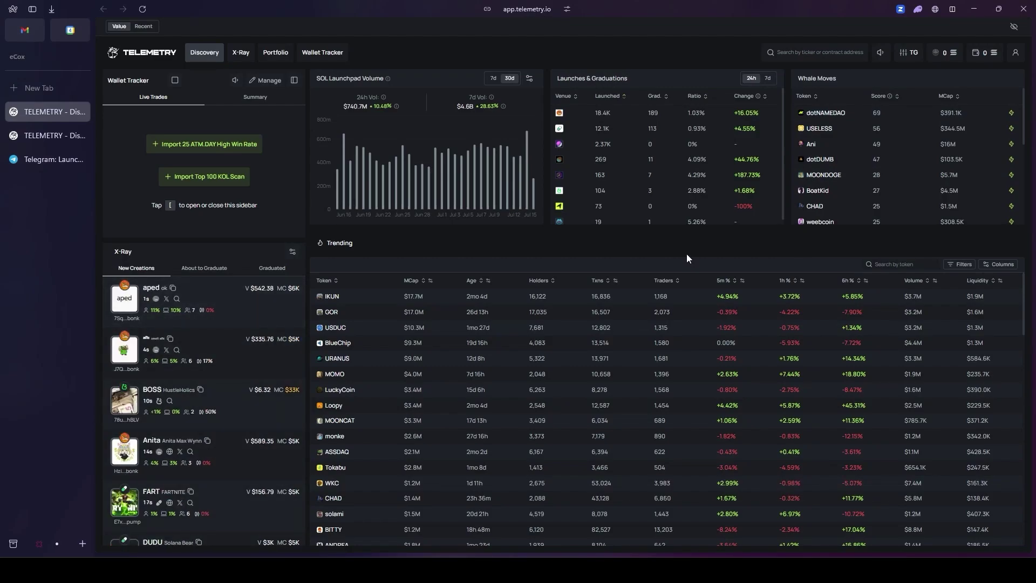
Step: Check the referral link and profile menu, then copy the Wallet 1 address
left_click(953, 54)
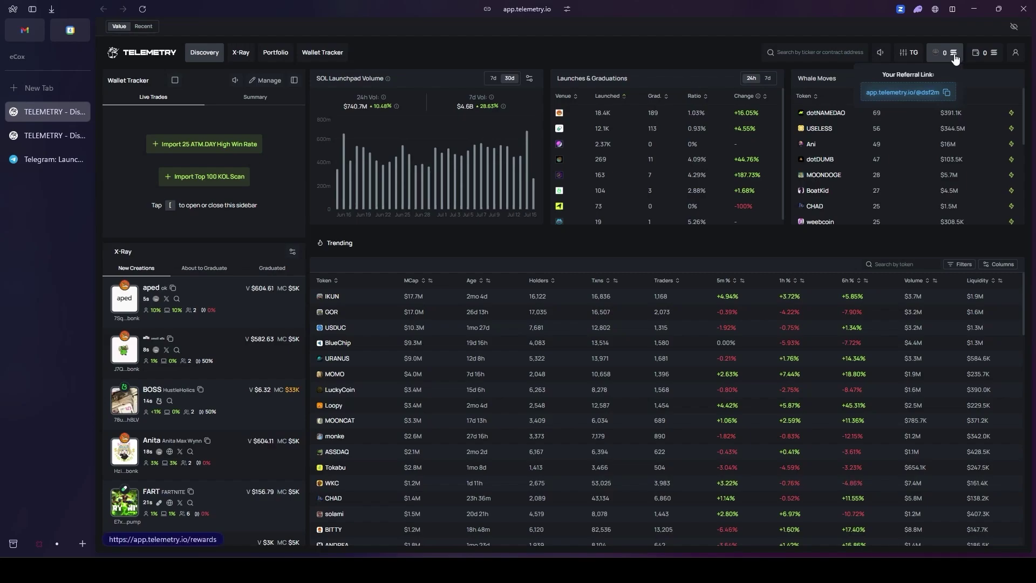
left_click(1013, 56)
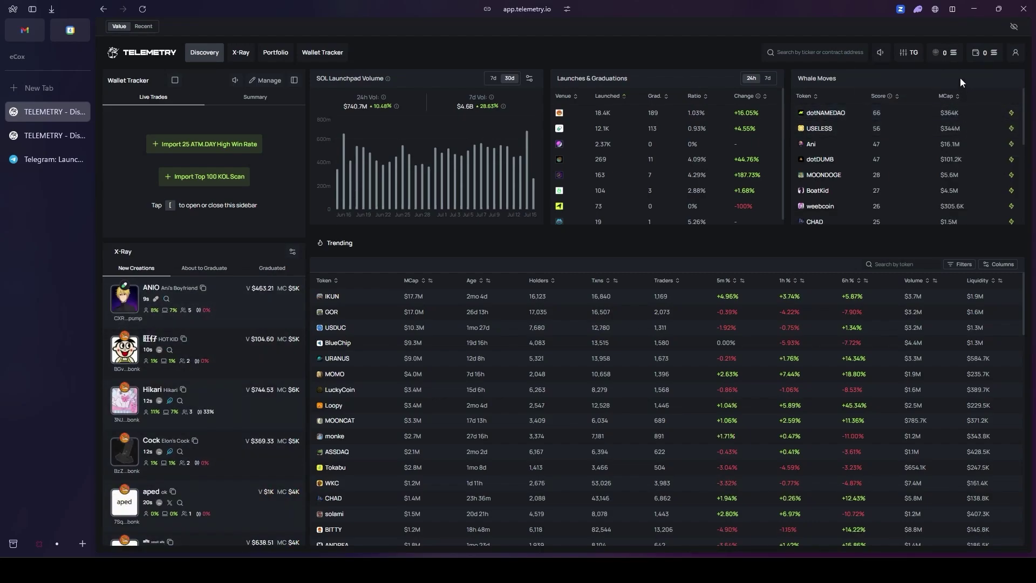
mouse_move(982, 57)
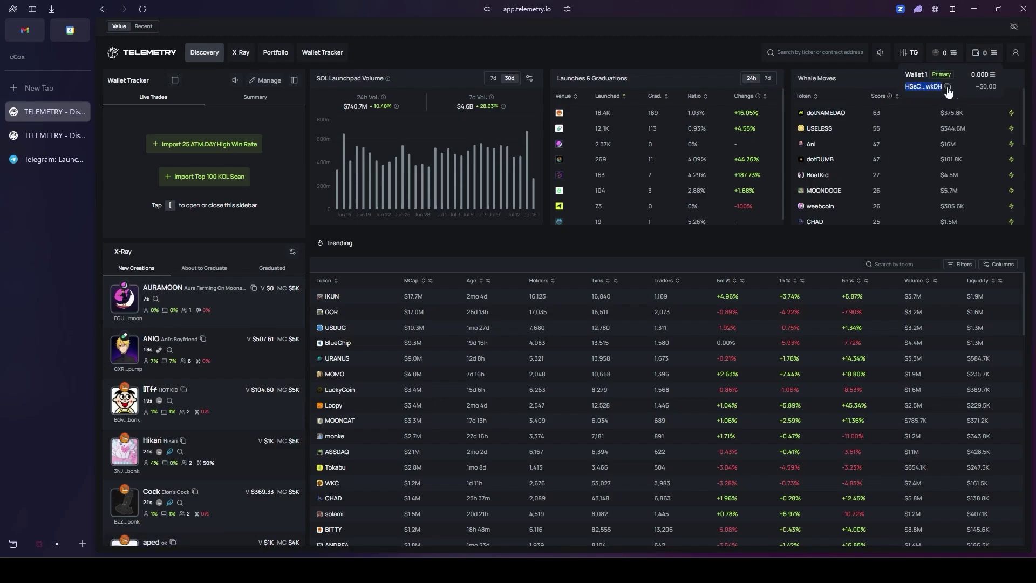
left_click(947, 88)
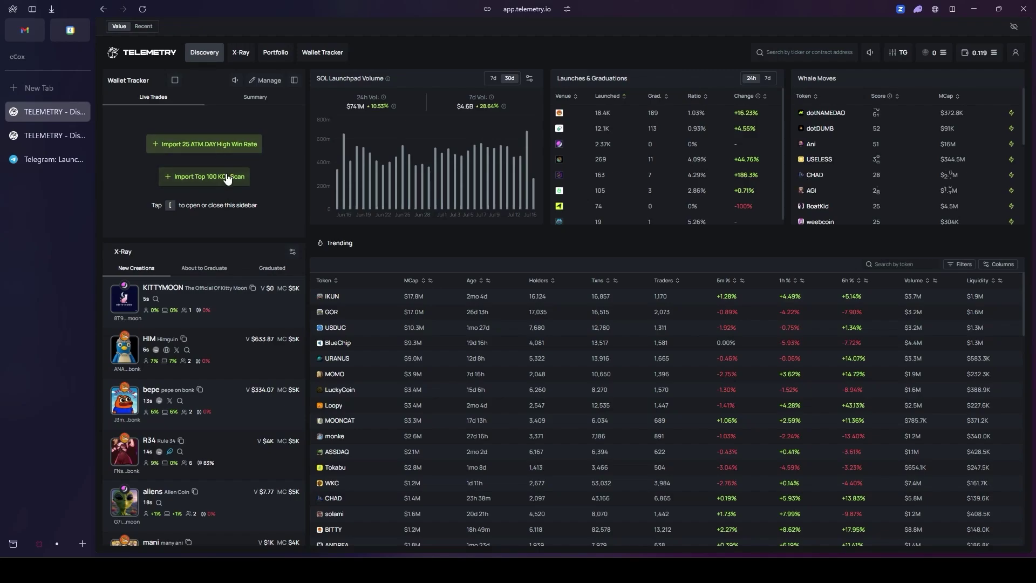
Step: Import the 25 ATM.DAY High Win Rate wallets and view their per-token Summary
left_click(235, 151)
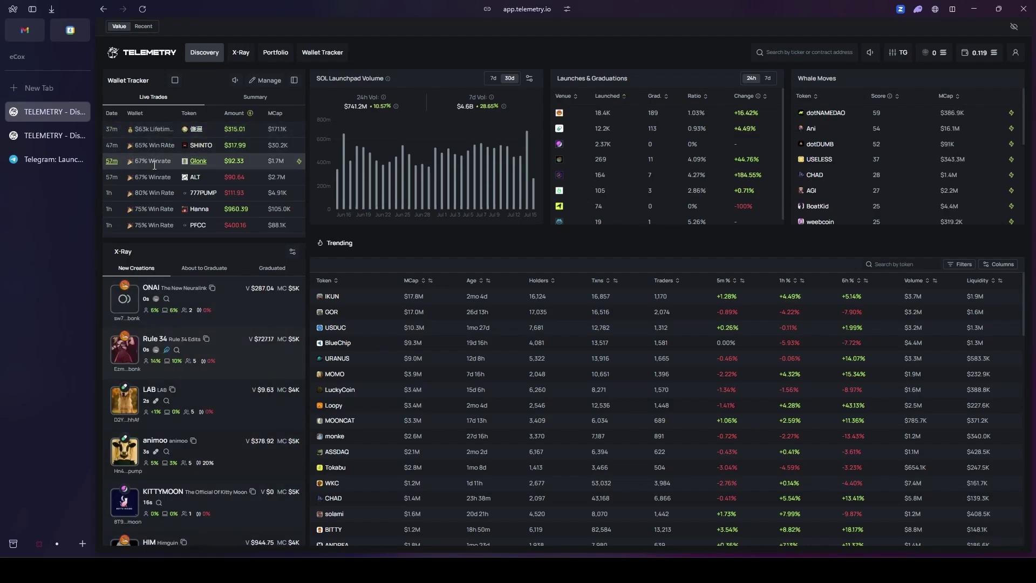
scroll(157, 129, "down", 3)
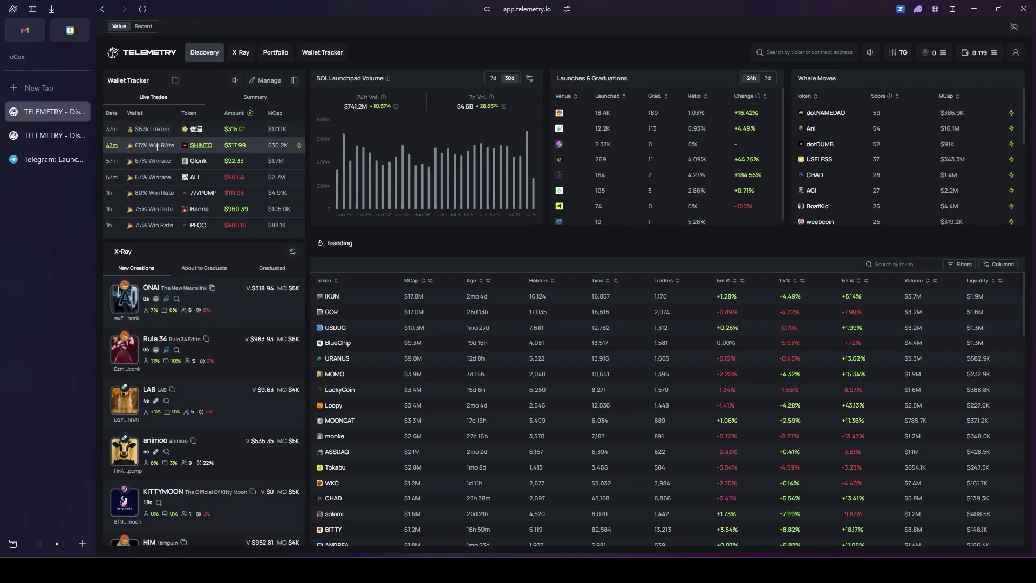
scroll(169, 153, "up", 3)
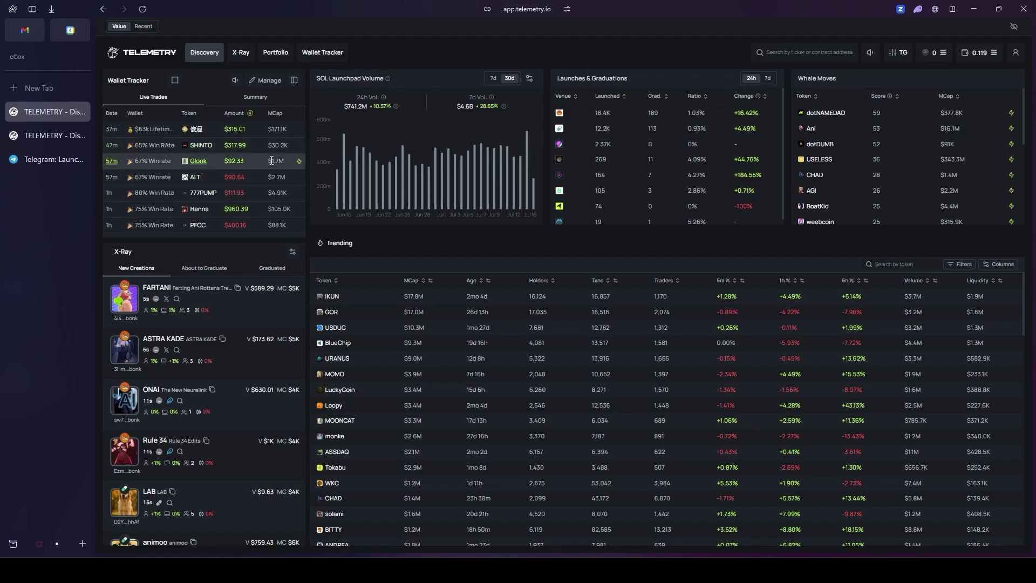
left_click(255, 96)
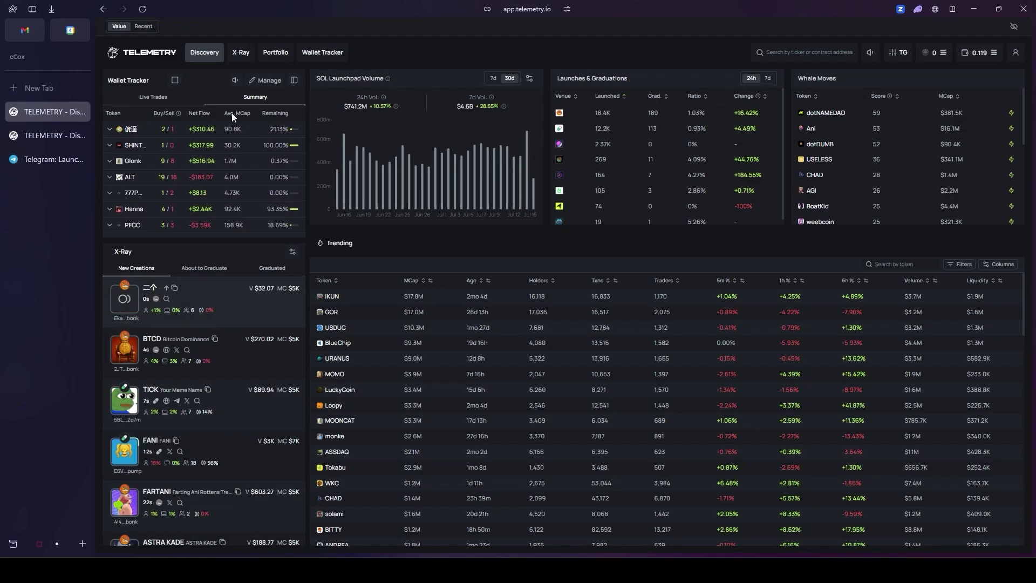
Step: Auto-import the Top 100 KOL Scan wallets from Manage and review the Tracked Wallets list
left_click(265, 85)
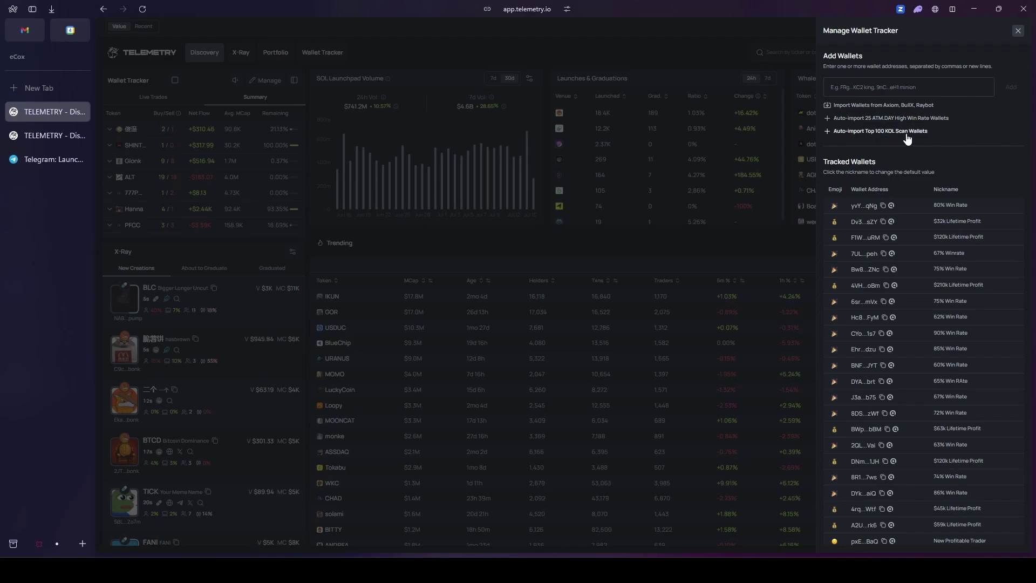
left_click(904, 135)
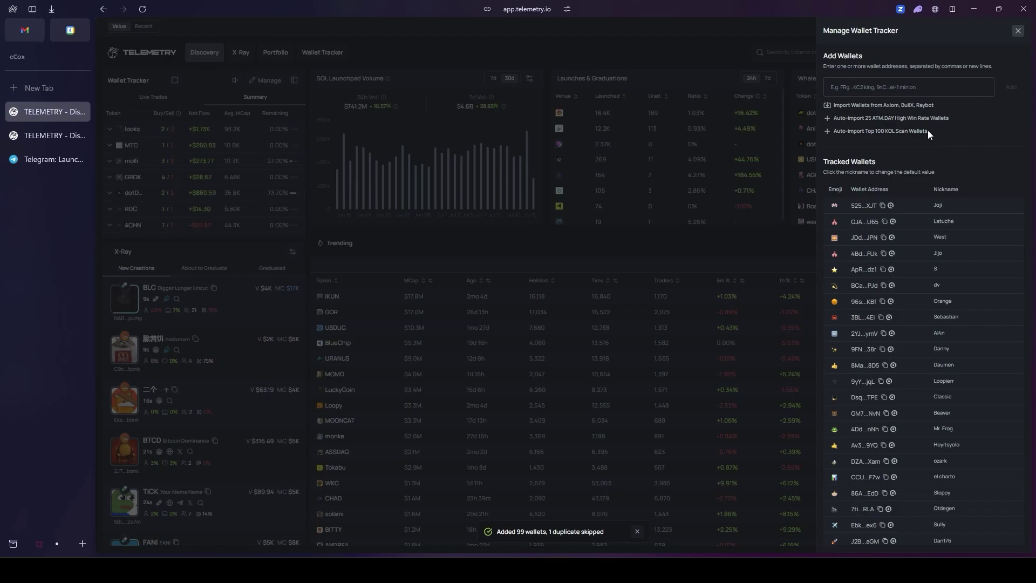
scroll(903, 228, "down", 5)
scroll(902, 232, "down", 10)
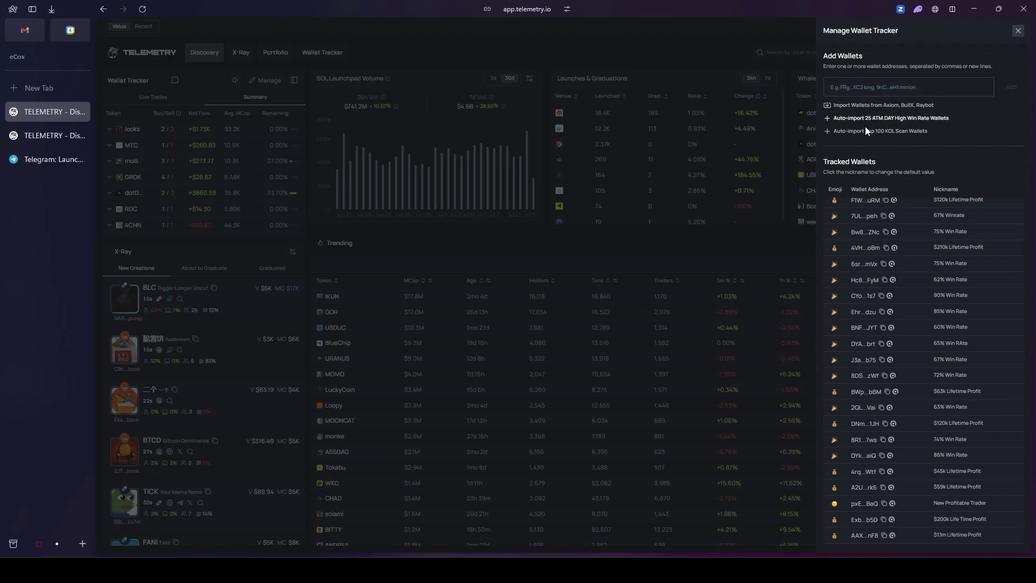
left_click(859, 86)
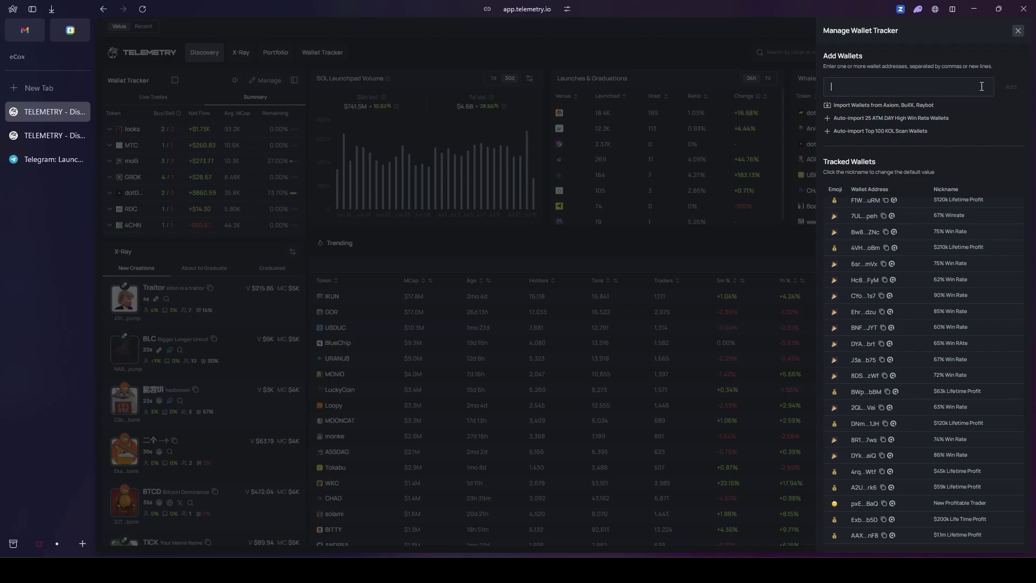
left_click(1013, 89)
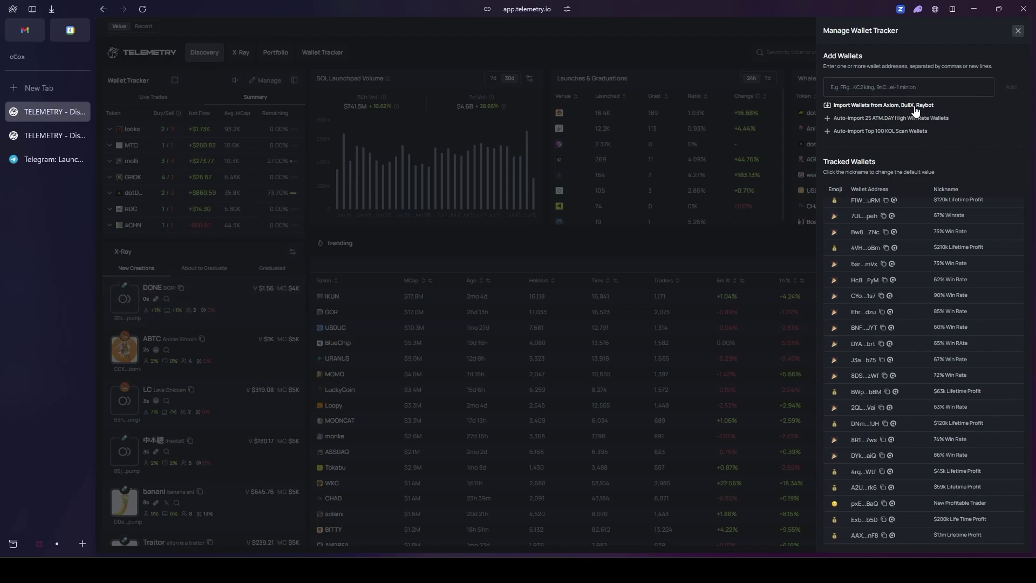
Step: Return to Live Trades and flip the SOL Launchpad Volume chart between 7d and 30d
left_click(1017, 31)
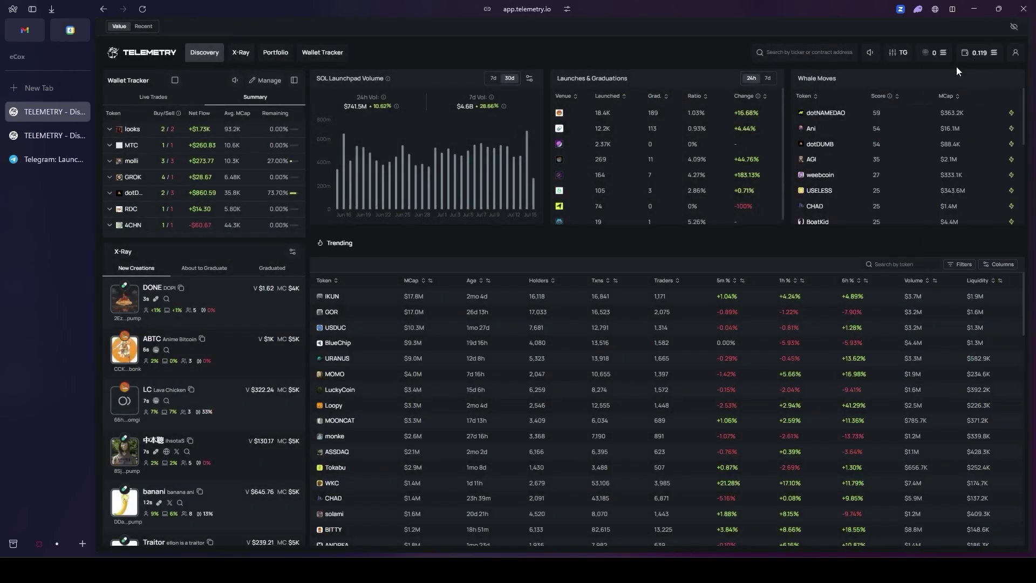
left_click(154, 98)
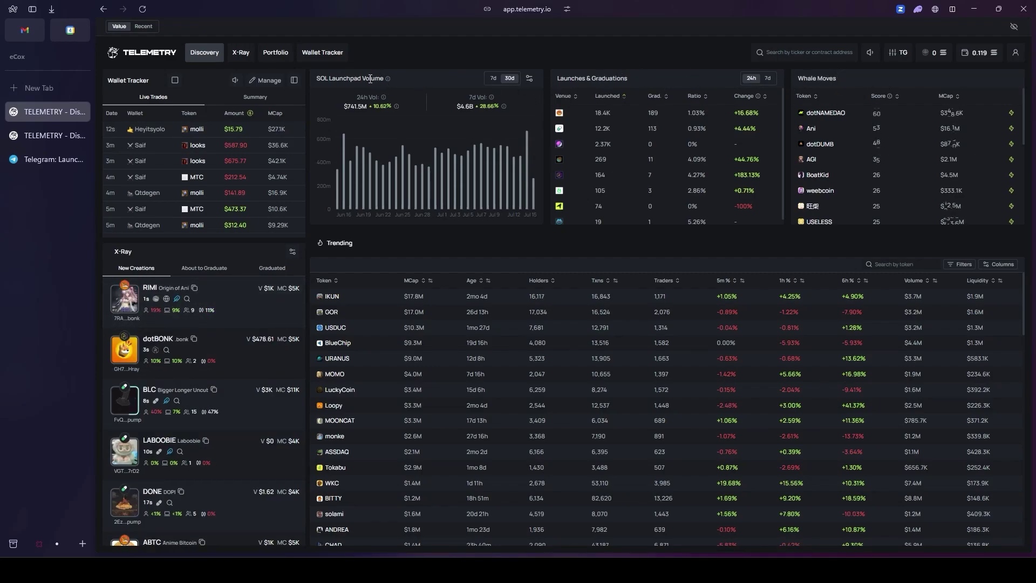
left_click_drag(315, 79, 382, 78)
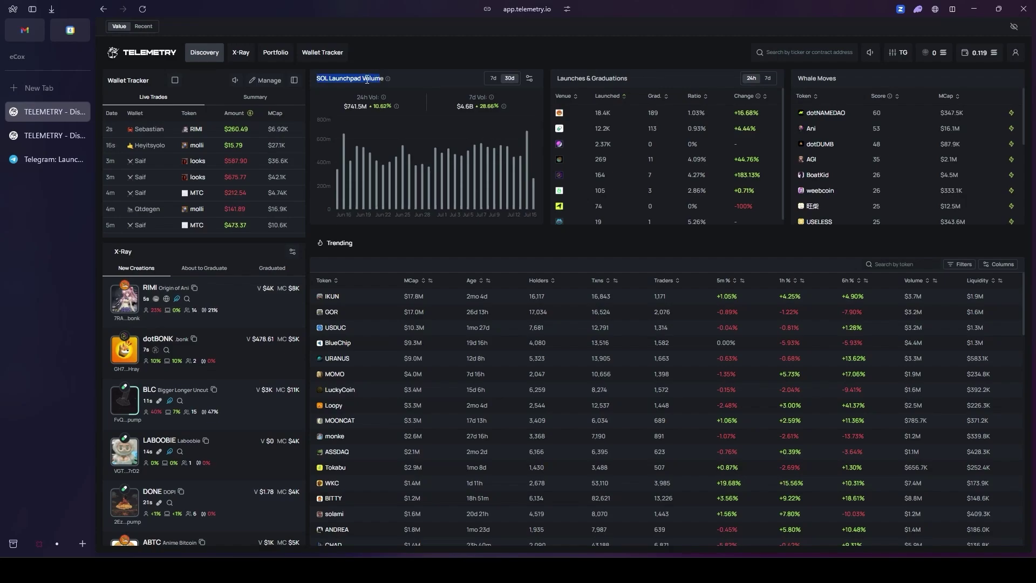
left_click(493, 78)
left_click(509, 78)
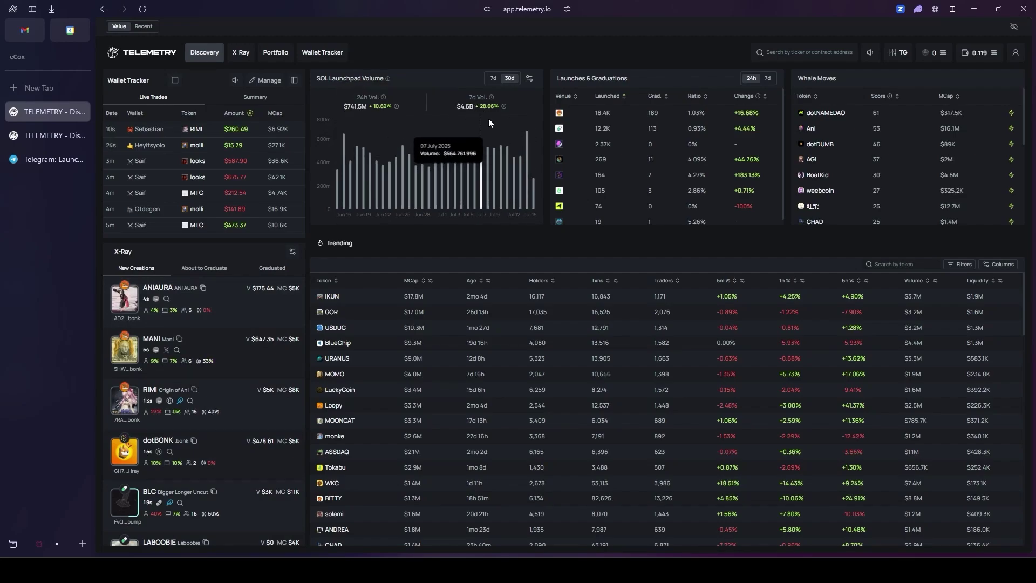
Step: Toggle Pump.Fun off and back on in the launchpad venue filter
left_click(529, 80)
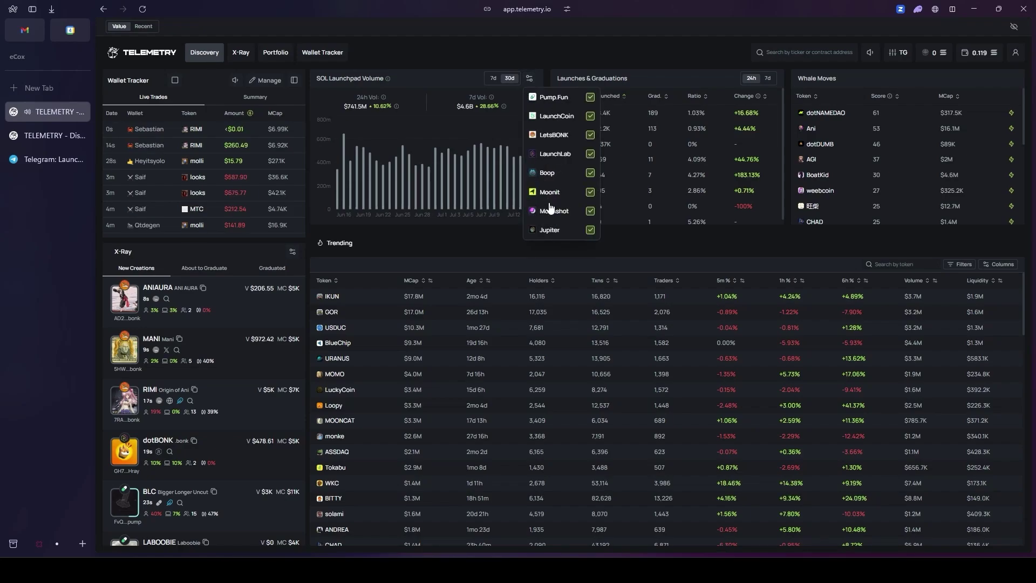
left_click(591, 98)
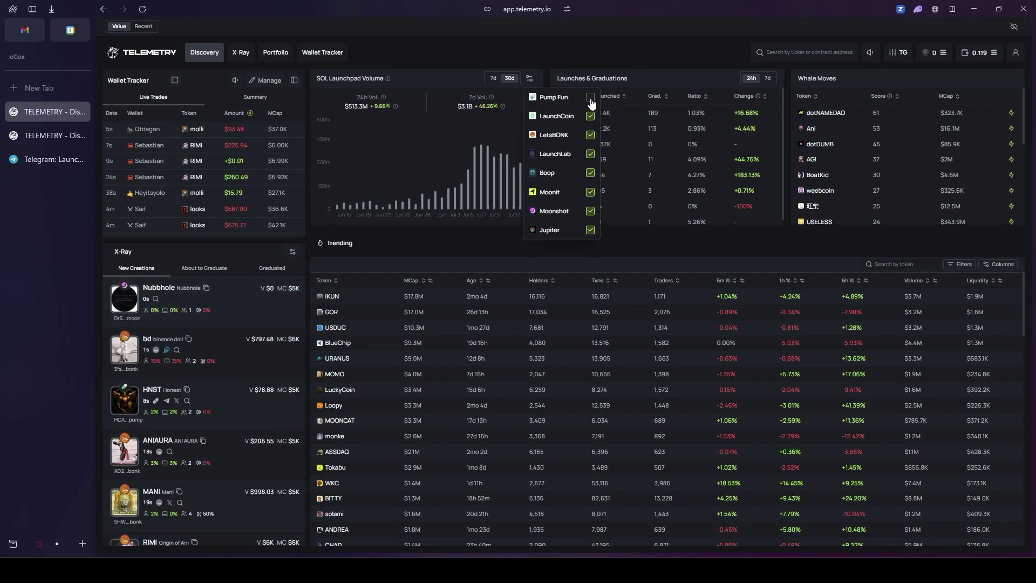
left_click(590, 97)
left_click(455, 79)
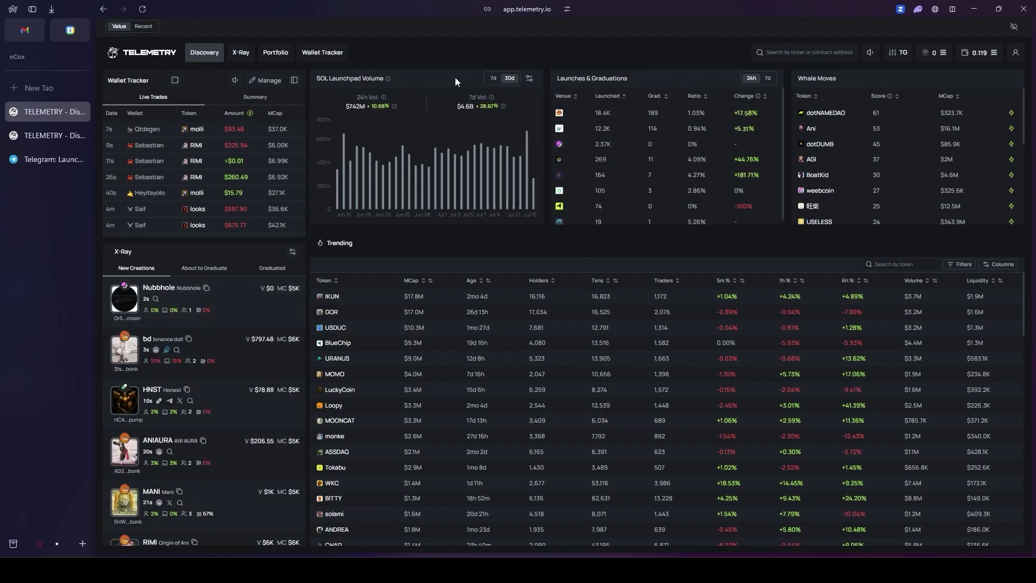
triple_click(566, 80)
left_click(620, 79)
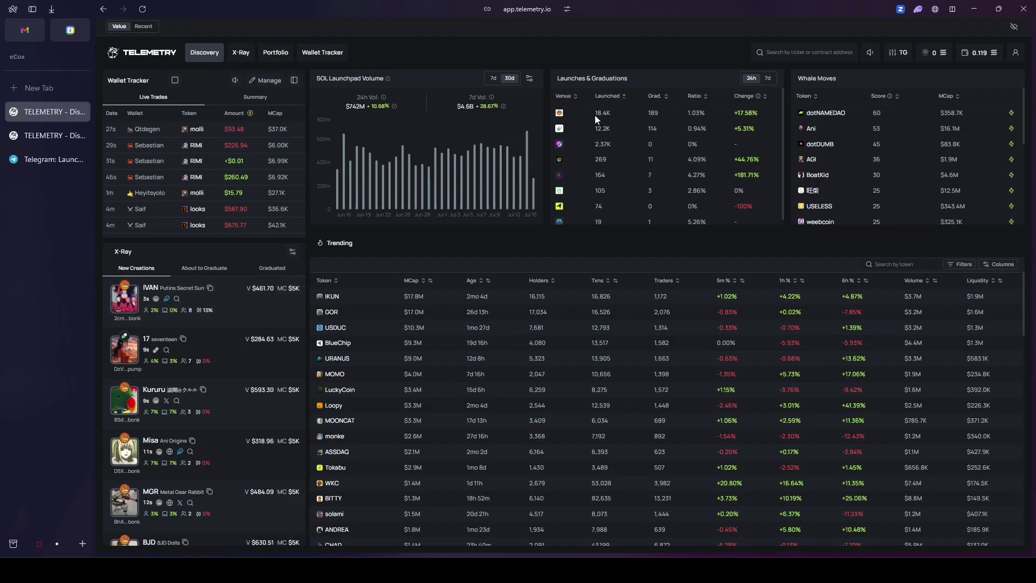
left_click_drag(647, 118, 713, 118)
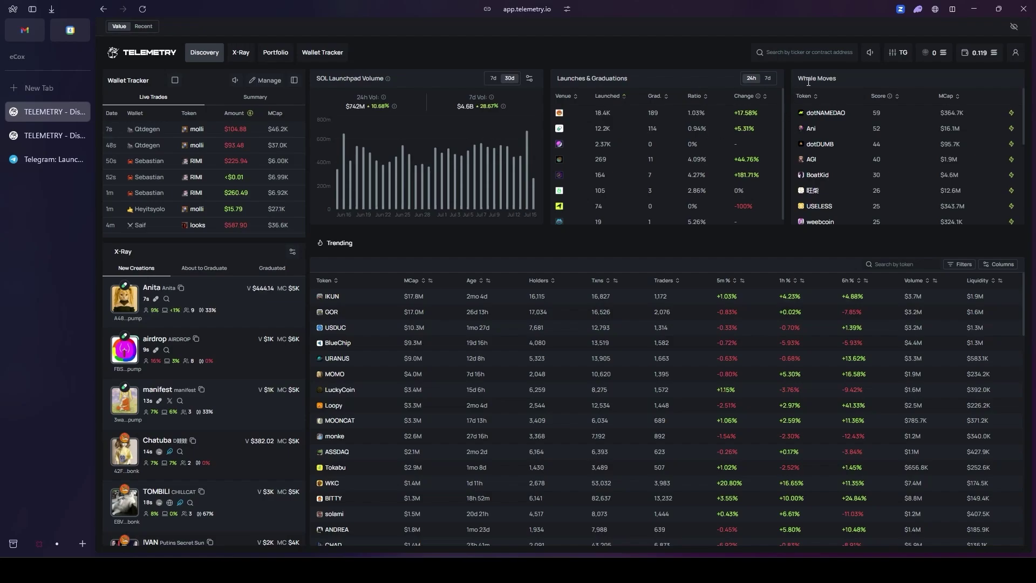
Step: Open the dotNAMEDAO token page from Whale Moves, then go back to Discovery
left_click_drag(803, 79, 845, 80)
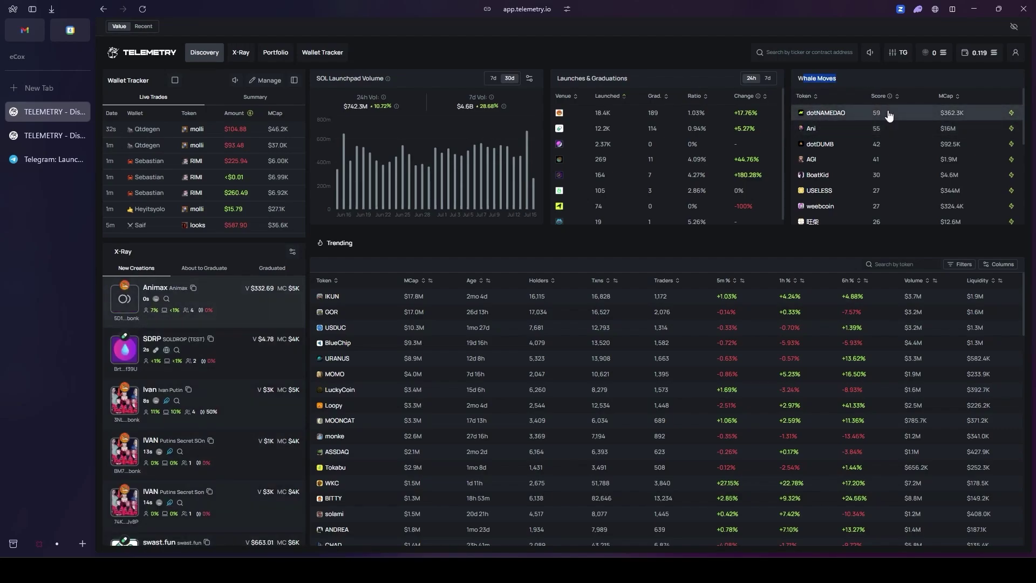
left_click(833, 118)
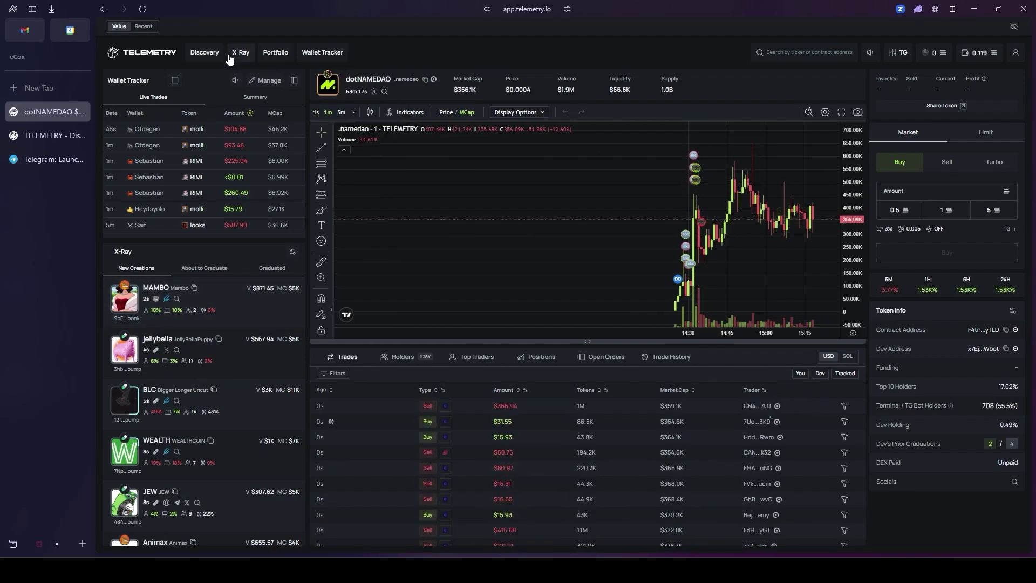
left_click(207, 53)
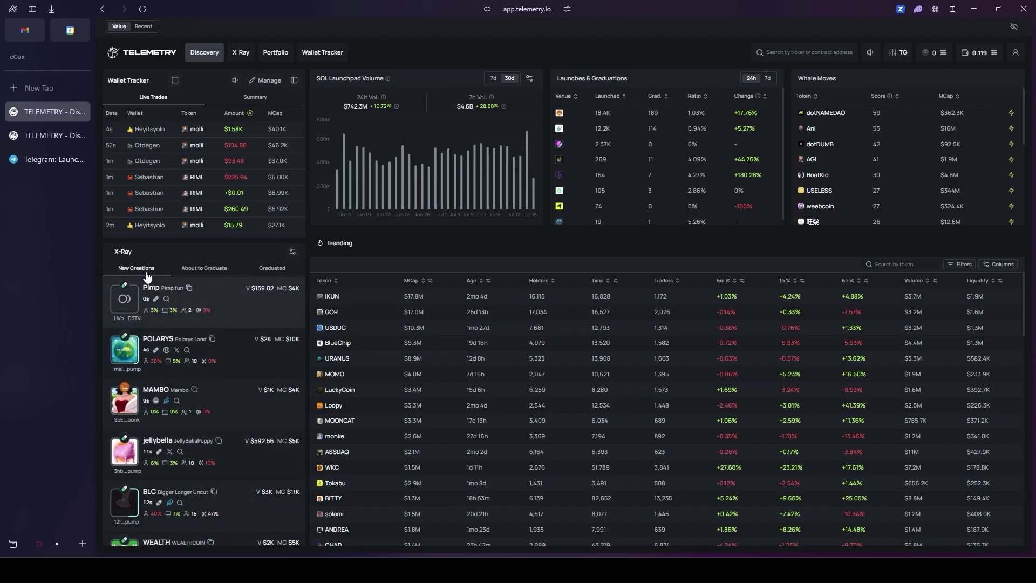
Step: Show About to Graduate tokens in the X-Ray feed, scroll them, then switch to Graduated
mouse_move(286, 315)
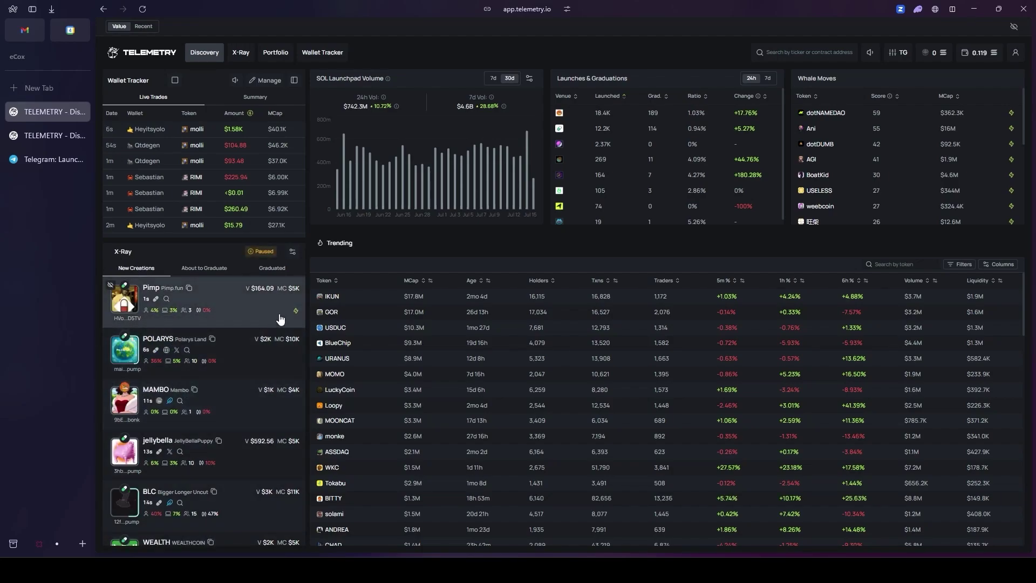
mouse_move(295, 372)
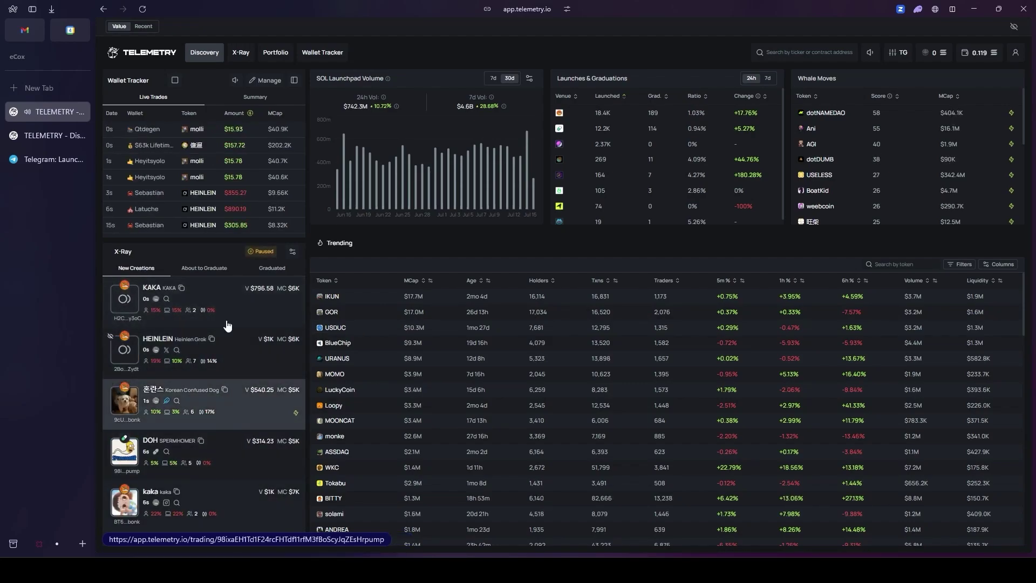
left_click(213, 268)
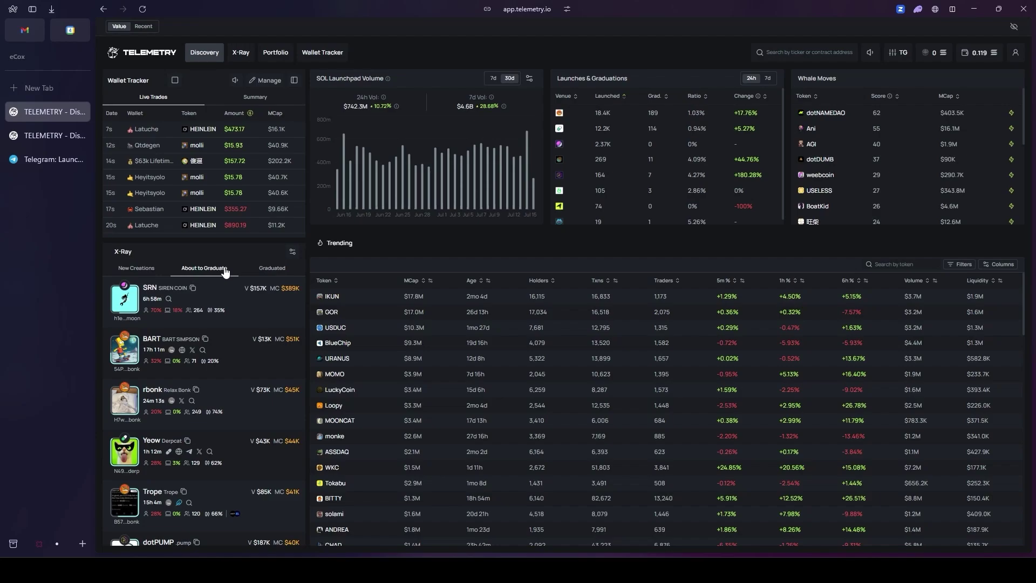
scroll(248, 327, "down", 3)
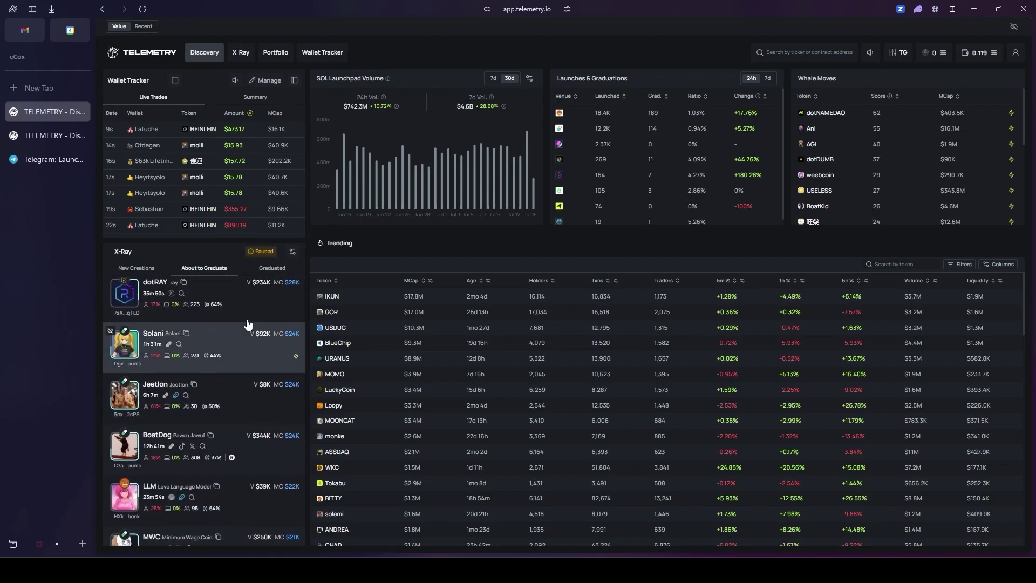
left_click(276, 270)
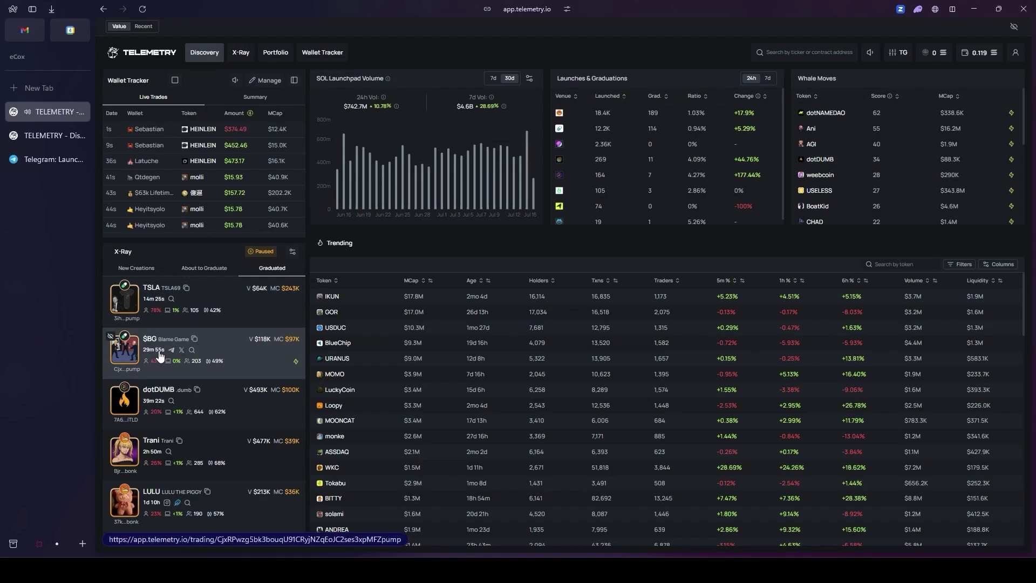
Step: Open the X-Ray filter settings and cycle through the New Creations, About to Graduate and Graduated filters
left_click(292, 252)
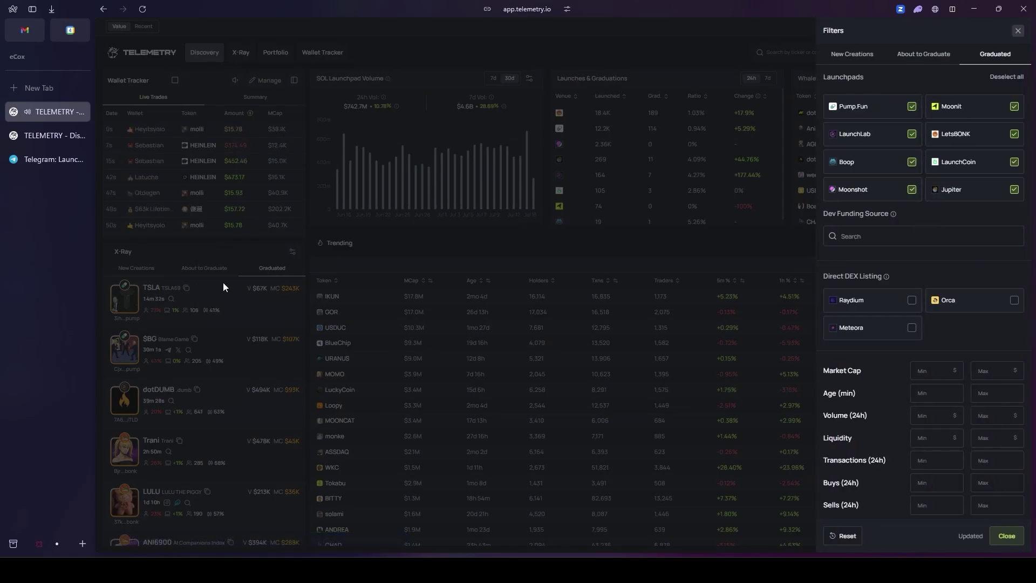
left_click(291, 253)
left_click(292, 252)
left_click(865, 55)
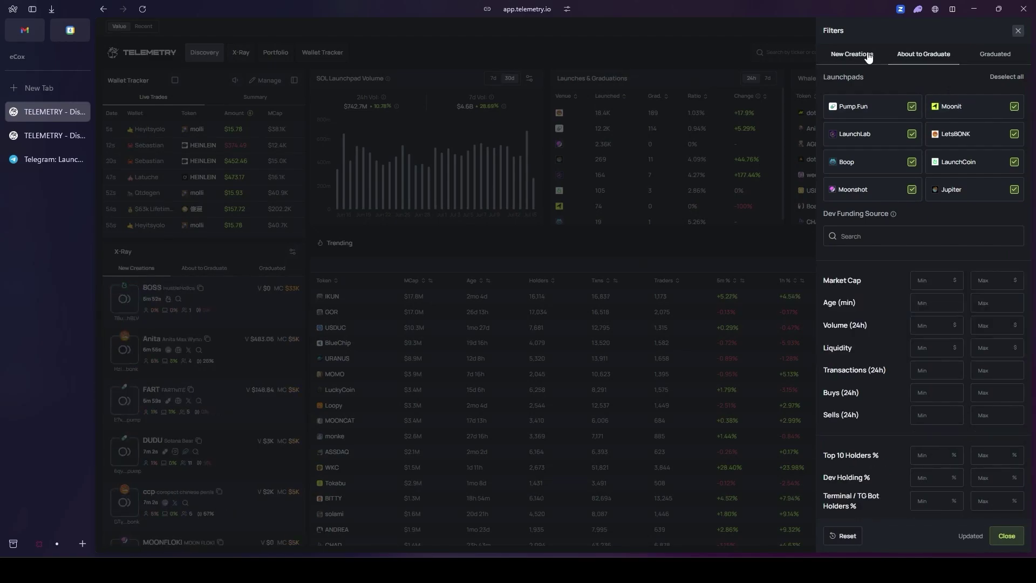
left_click(916, 56)
left_click(992, 57)
Step: Compare the stage filters again, settle on New Creations, and close the filter panel
left_click(861, 60)
left_click(920, 60)
left_click(994, 59)
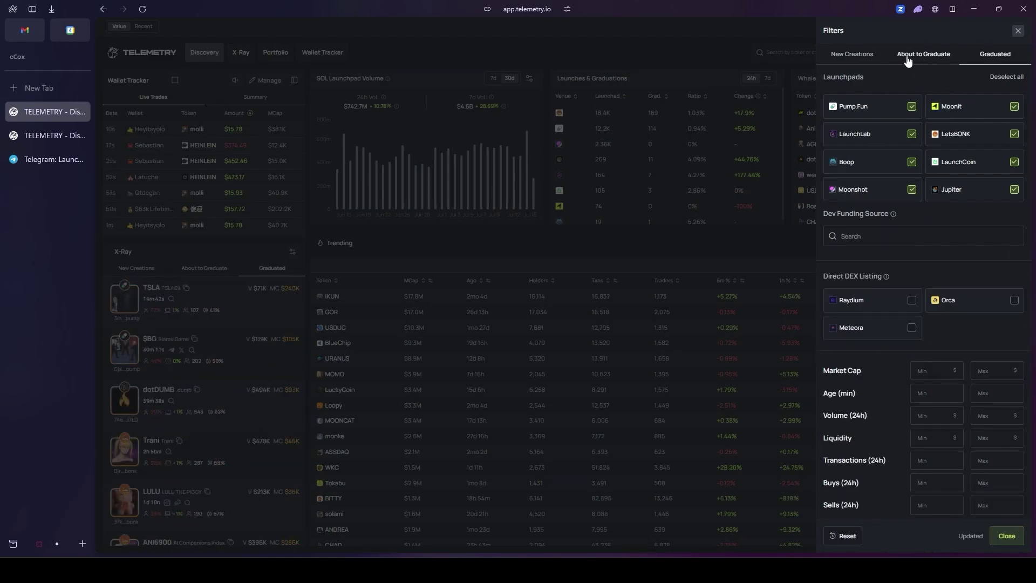
left_click(908, 60)
left_click(865, 60)
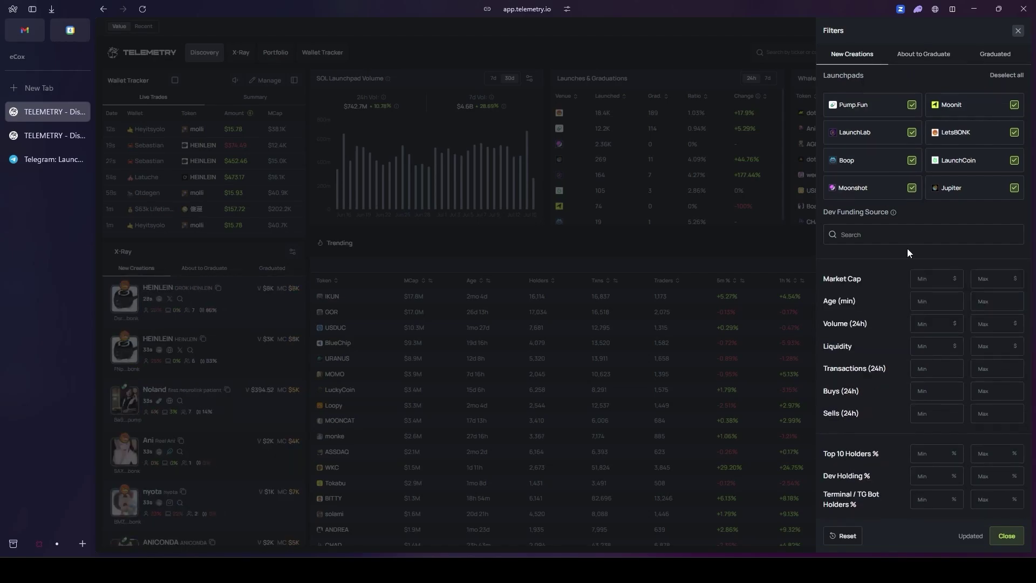
scroll(907, 249, "down", 3)
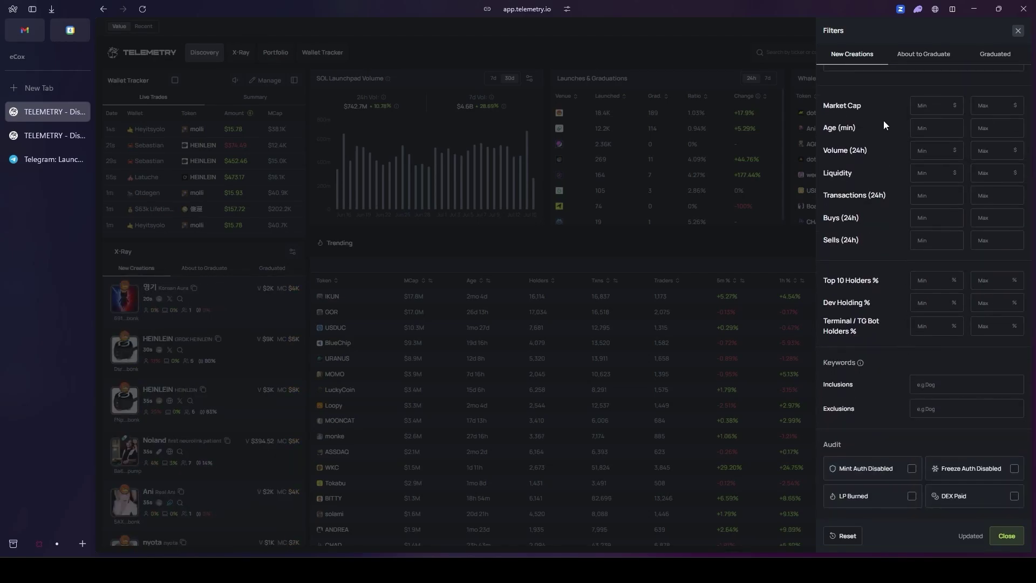
left_click(682, 247)
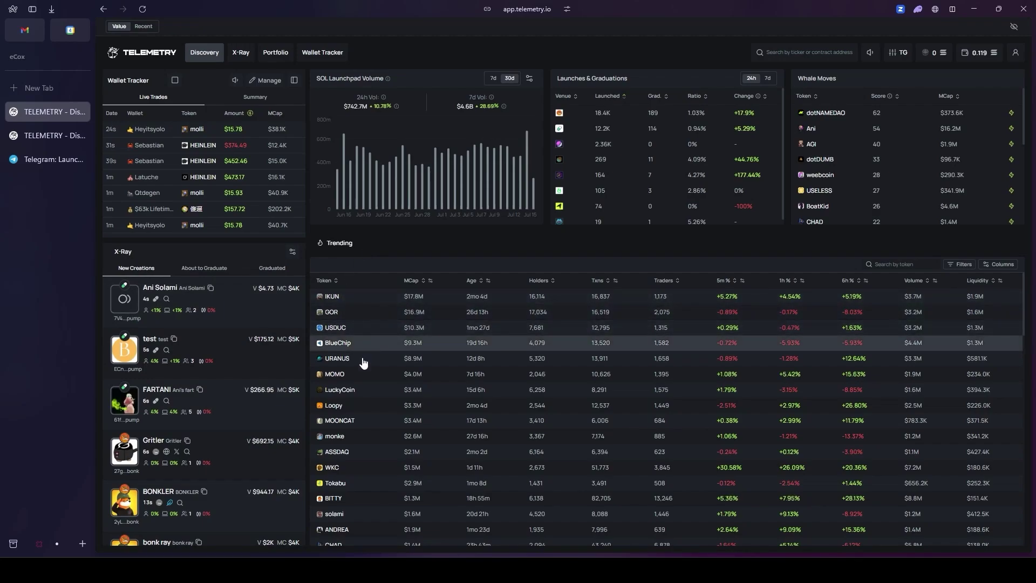
left_click(957, 264)
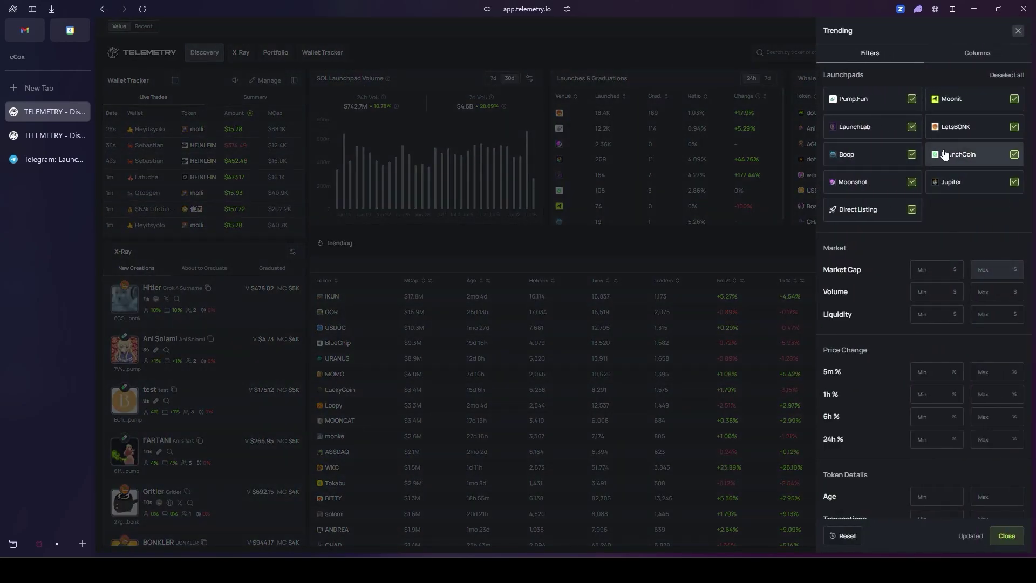
left_click(976, 53)
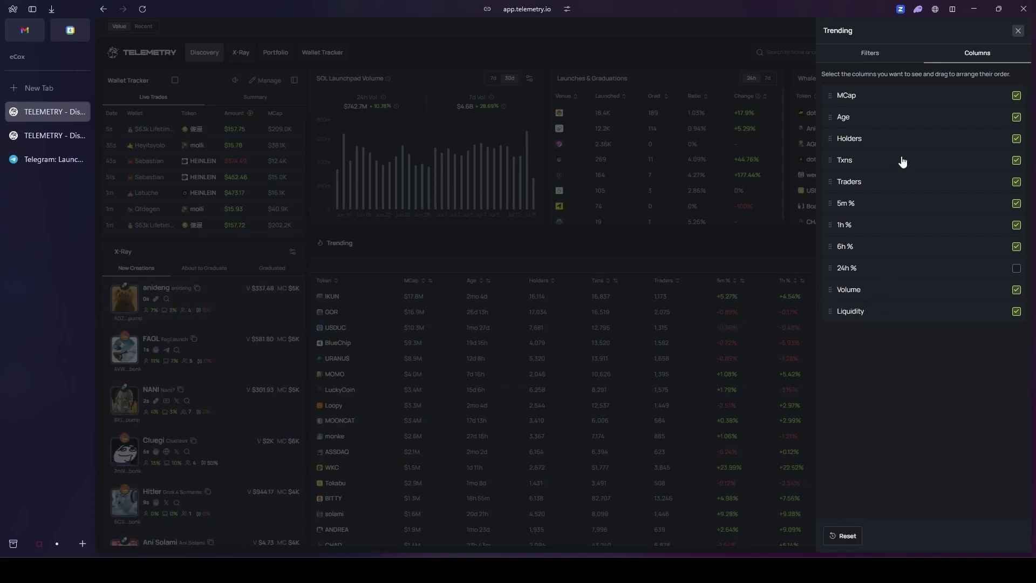
left_click(672, 250)
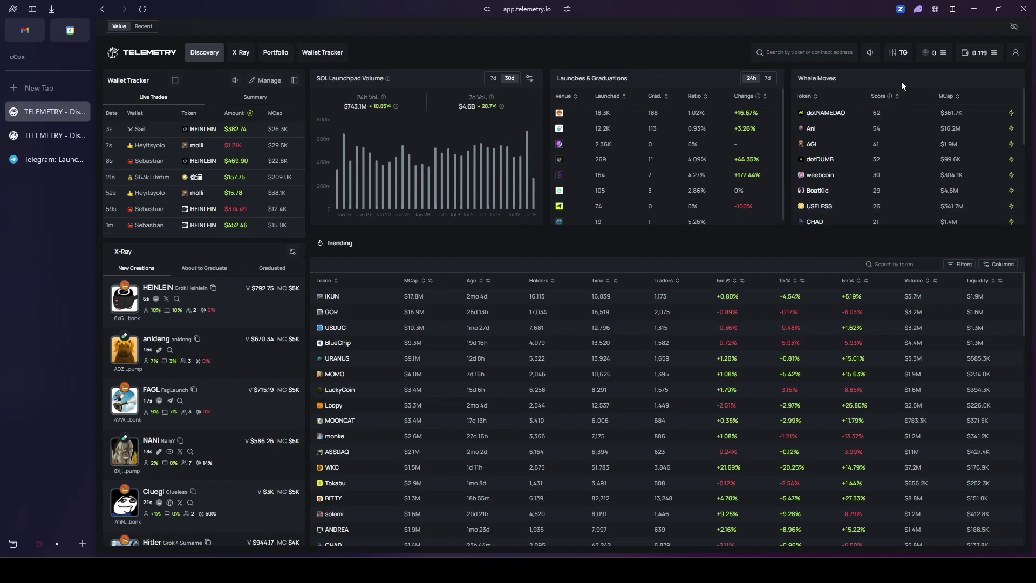
Step: Open the Presets panel and inspect the TG preset's MEV Protection setting and name
mouse_move(898, 56)
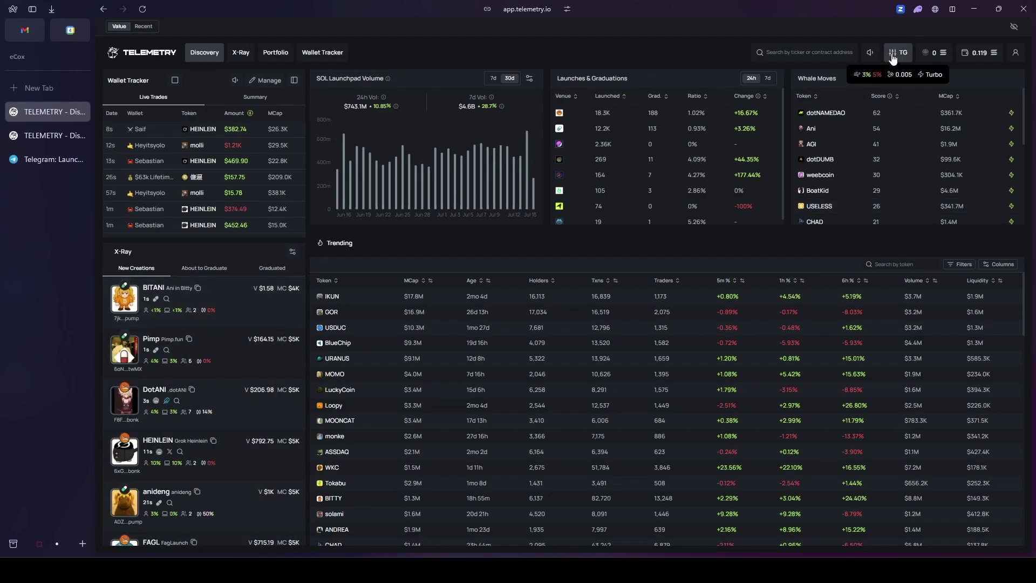
left_click(893, 57)
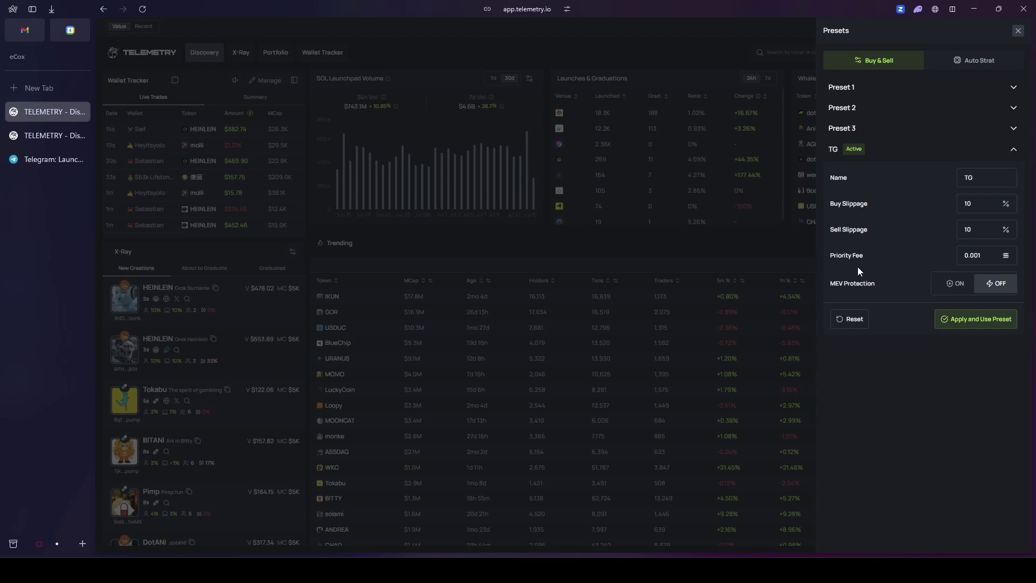
triple_click(874, 286)
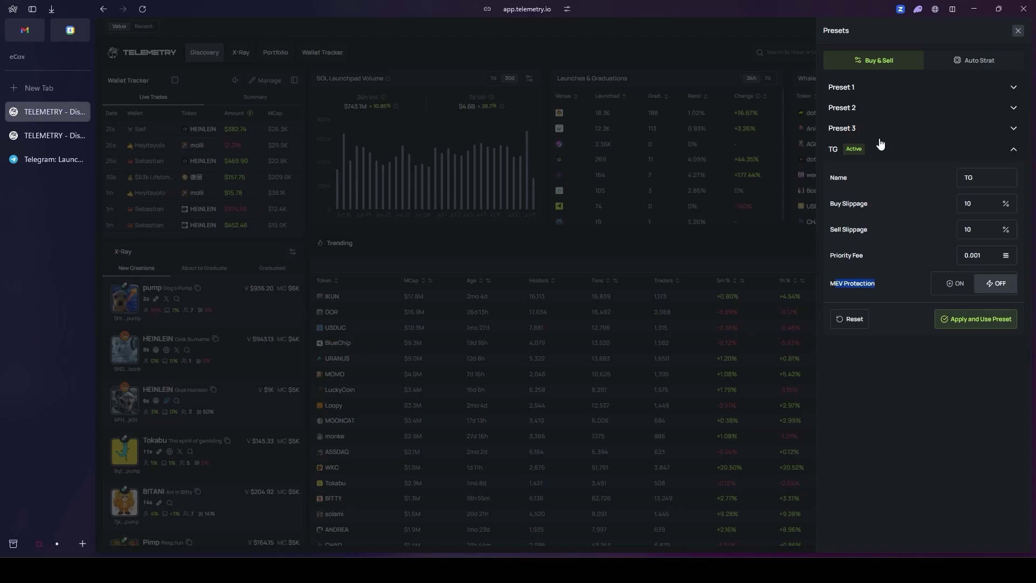
double_click(971, 178)
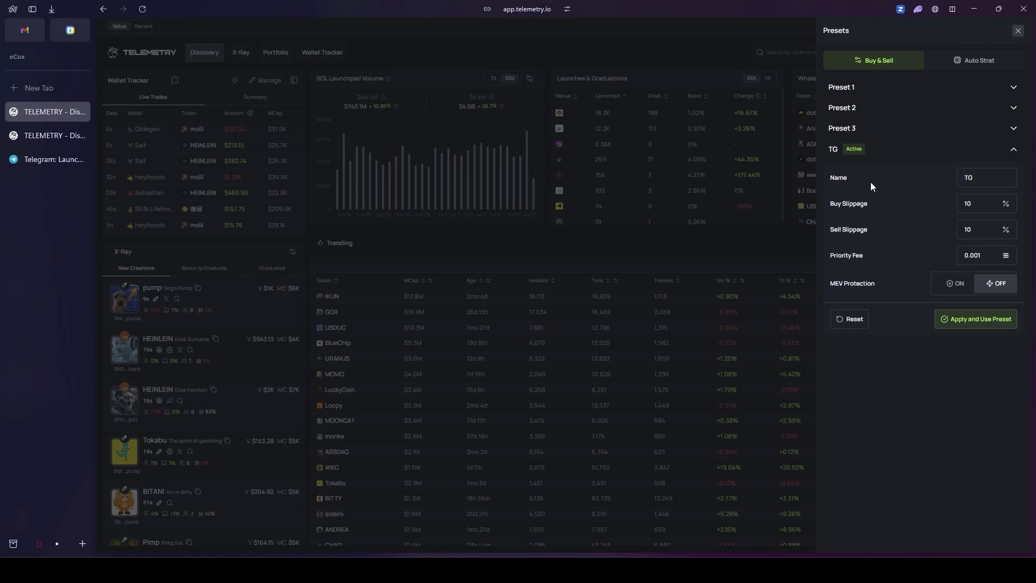
double_click(976, 179)
Step: Start a new auto-sell strategy with a trailing price-drop sell rule
left_click(980, 67)
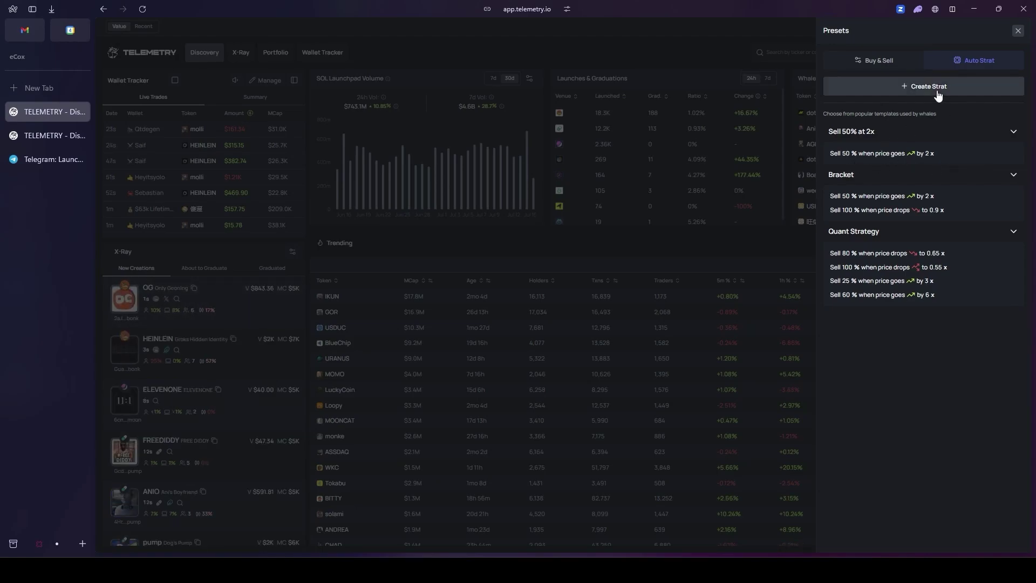
left_click(921, 90)
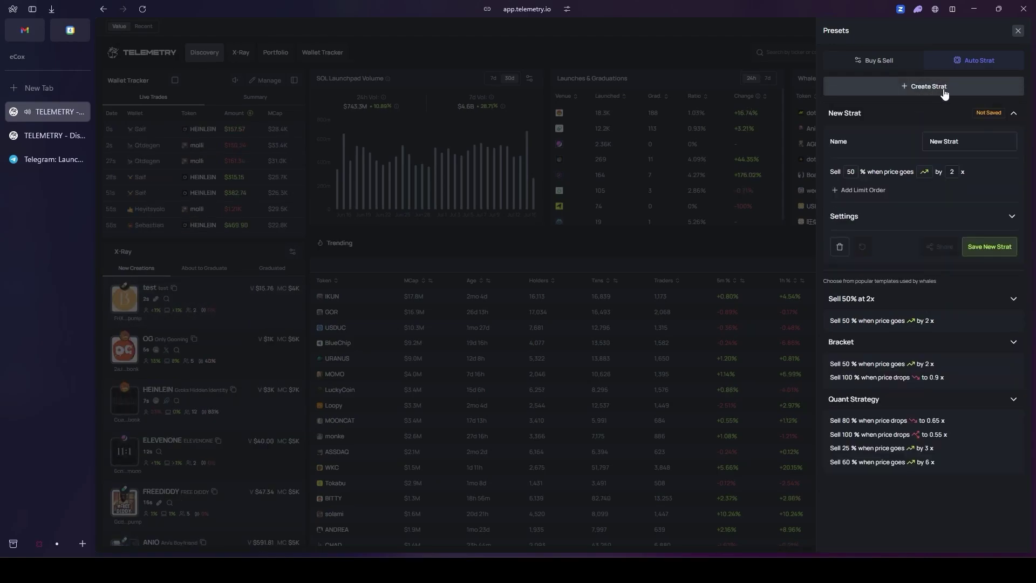
double_click(947, 144)
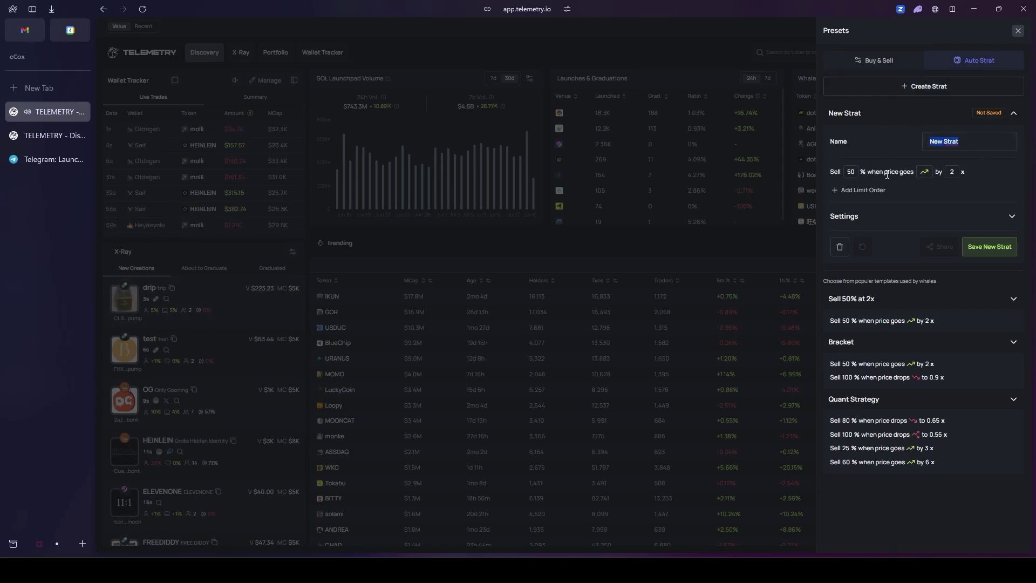
left_click(850, 173)
left_click(924, 172)
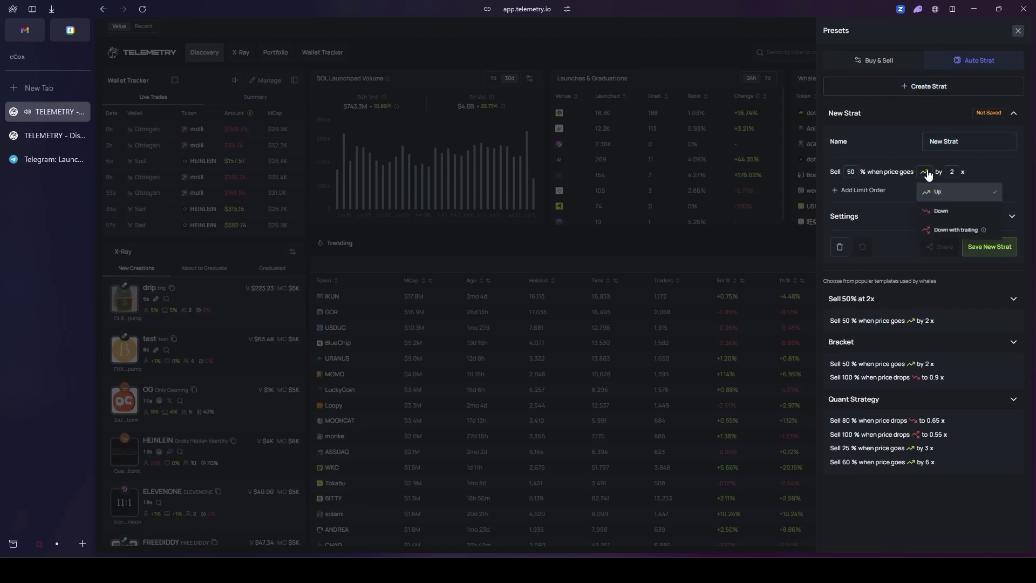
left_click(944, 207)
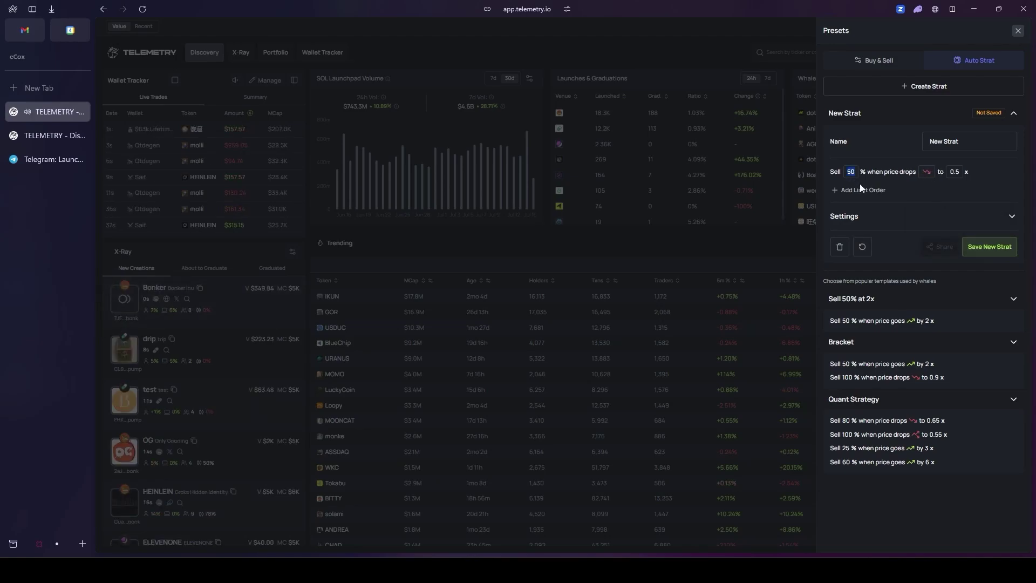
left_click(924, 173)
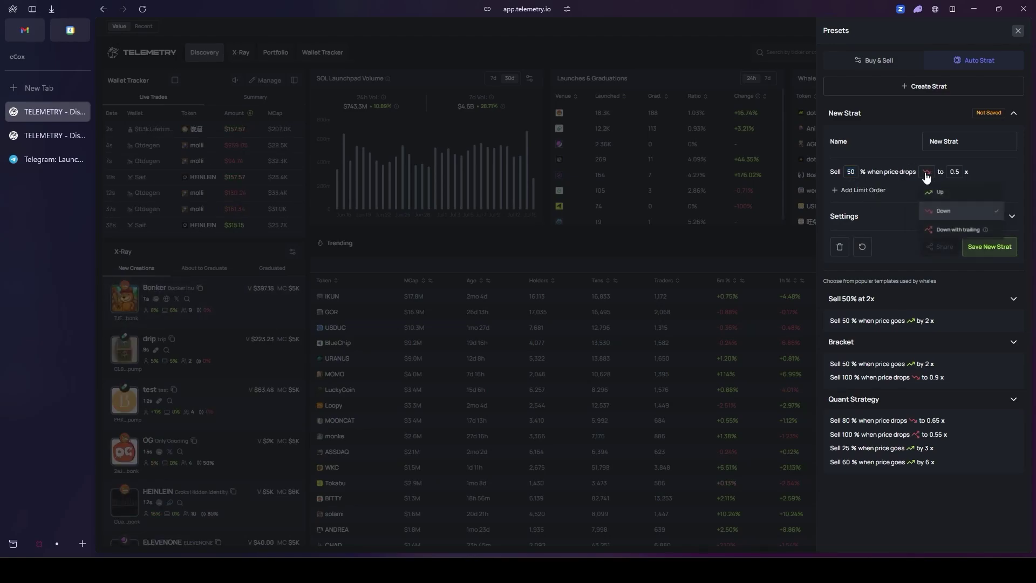
left_click(954, 231)
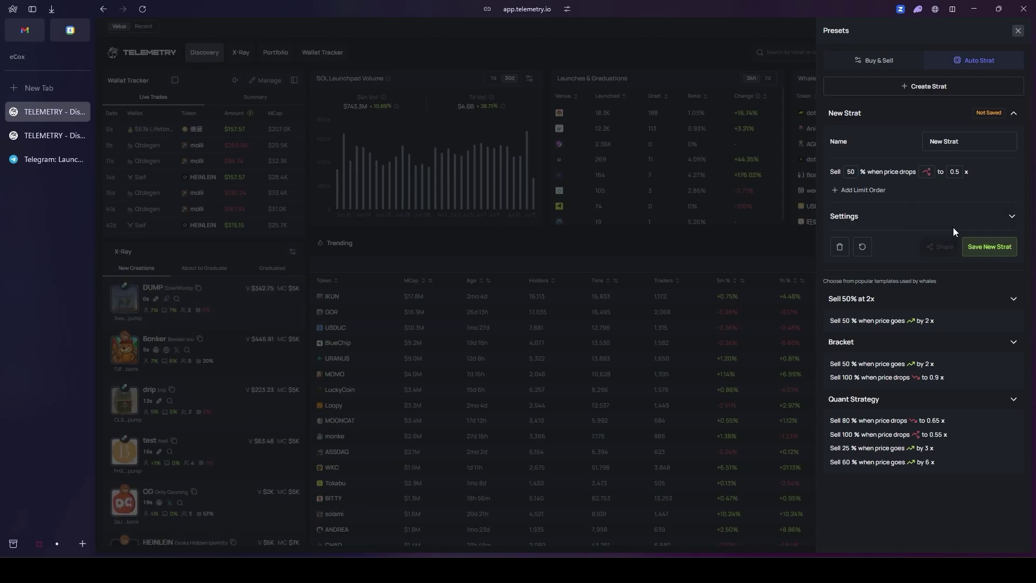
Step: Add a second rule and check slippage, then discard the new strategy and close Presets
left_click(858, 189)
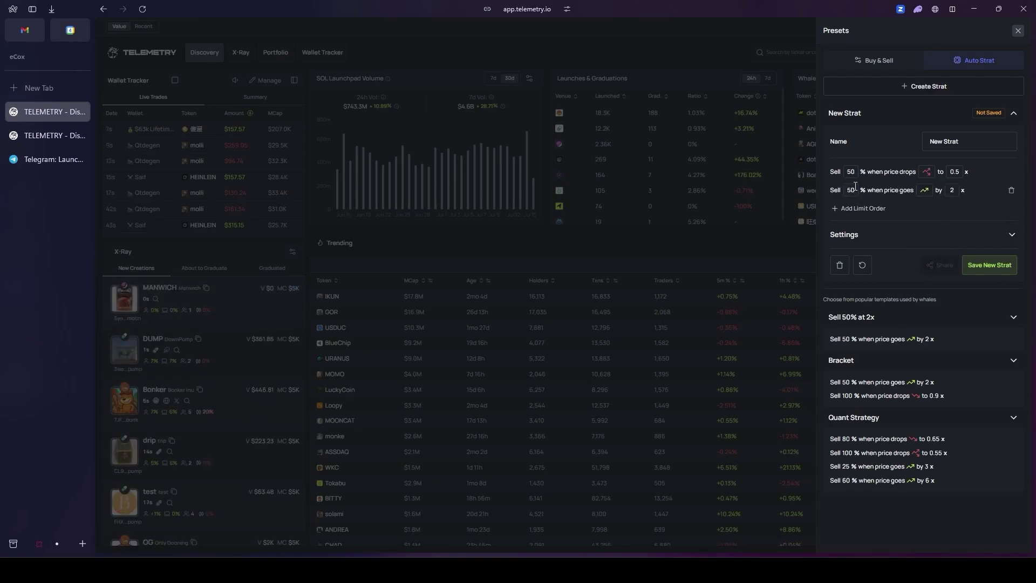
left_click(858, 235)
left_click(971, 257)
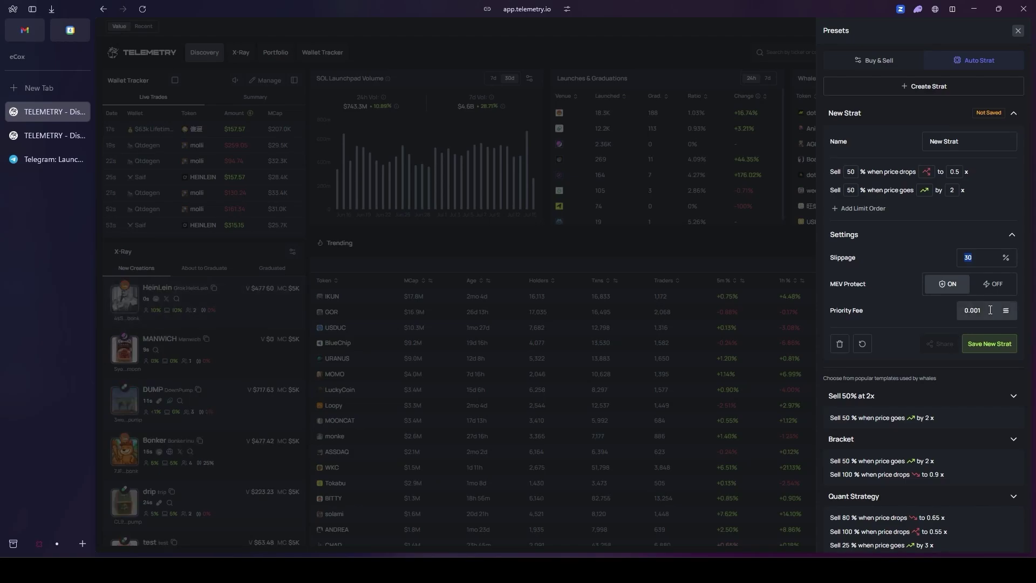
left_click(839, 343)
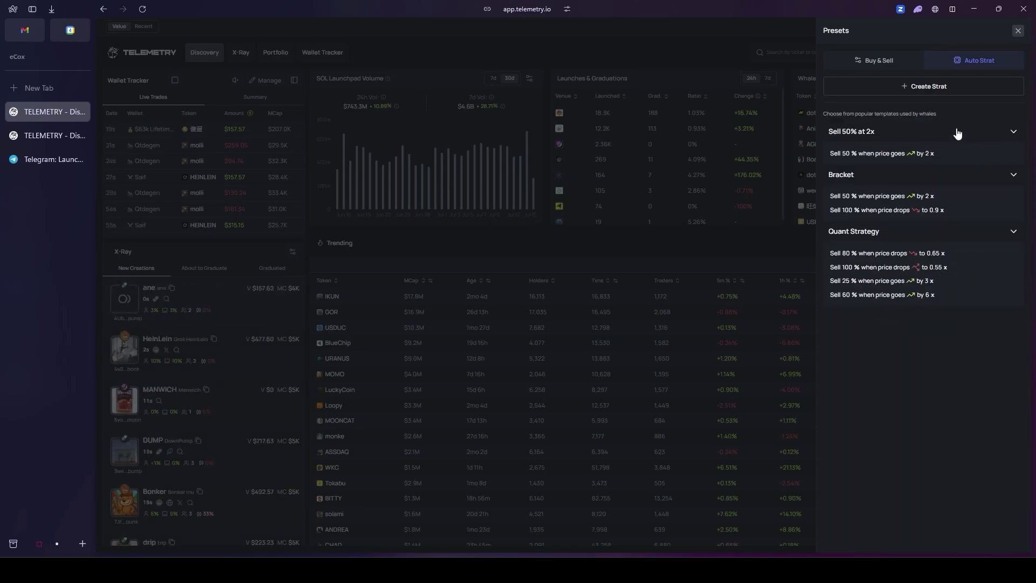
left_click(1017, 32)
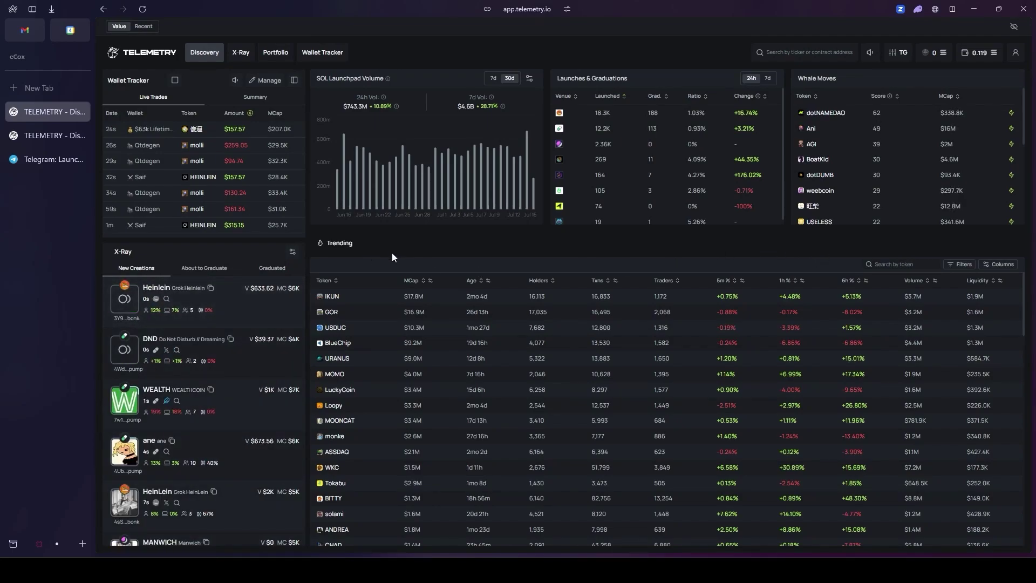
Step: Open IKUN from the Trending table and zoom its price chart out to roughly the last day
left_click(367, 302)
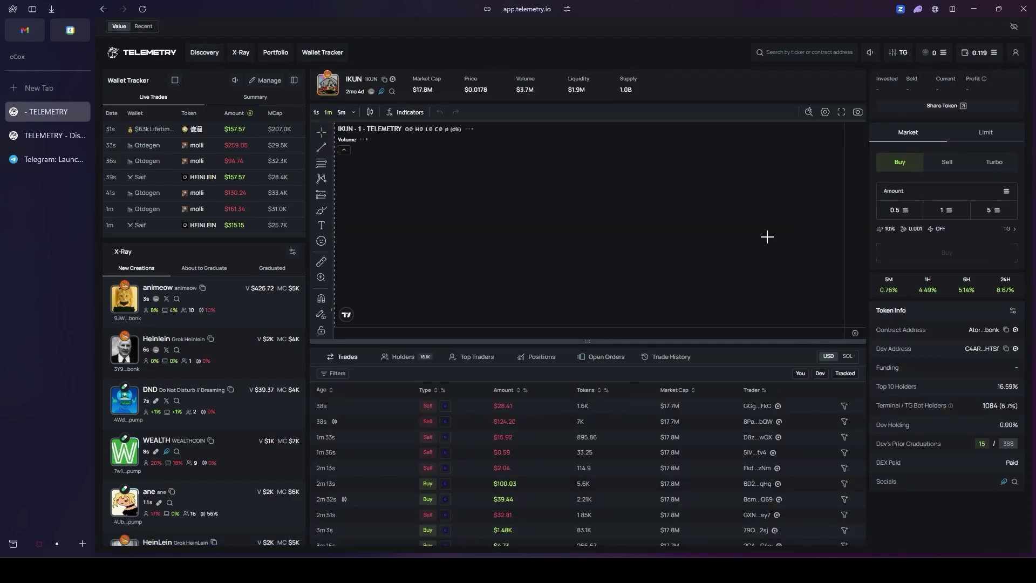
scroll(667, 203, "down", 5)
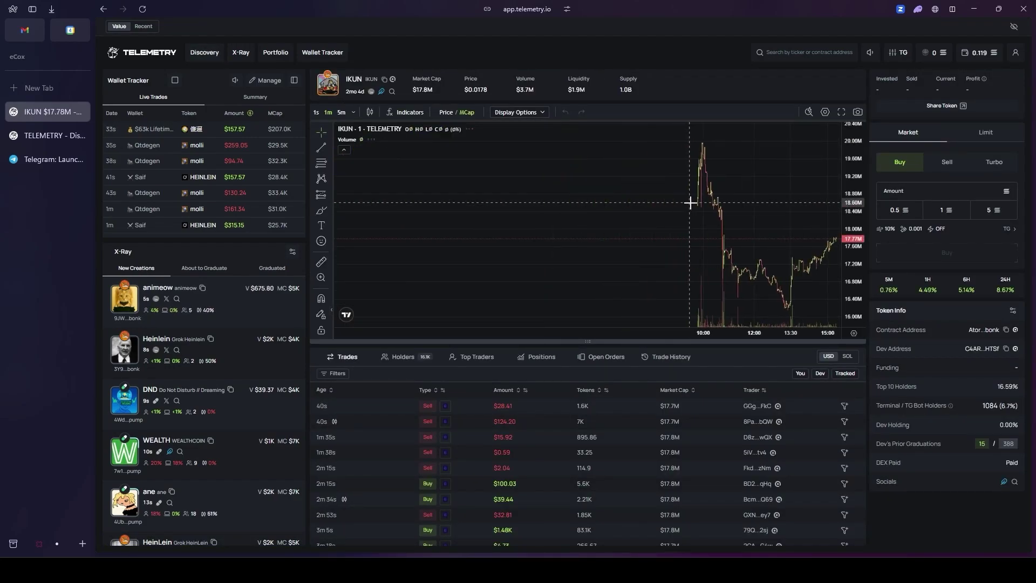
scroll(723, 224, "down", 5)
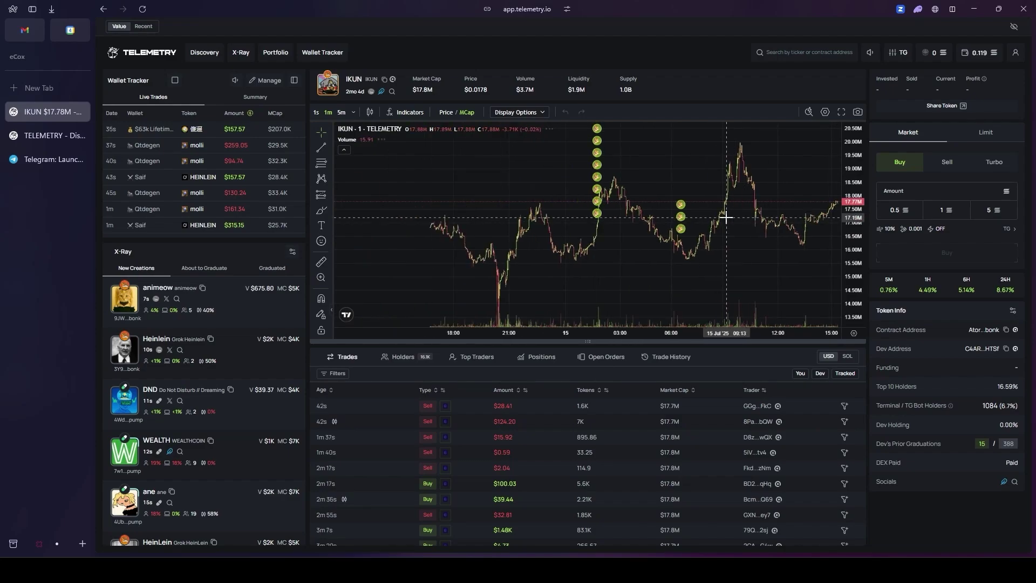
left_click_drag(762, 261, 685, 266)
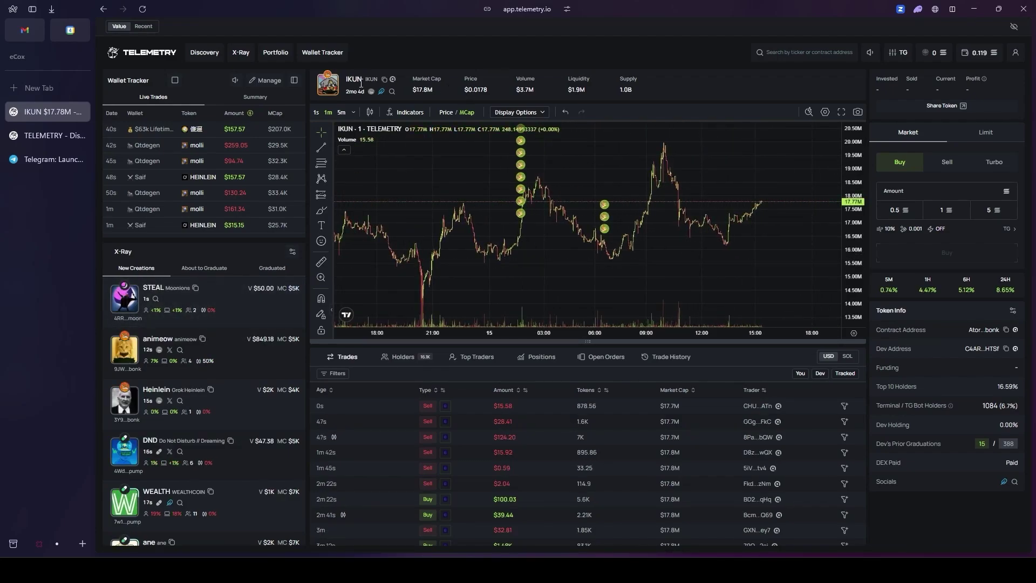
left_click_drag(525, 79, 633, 89)
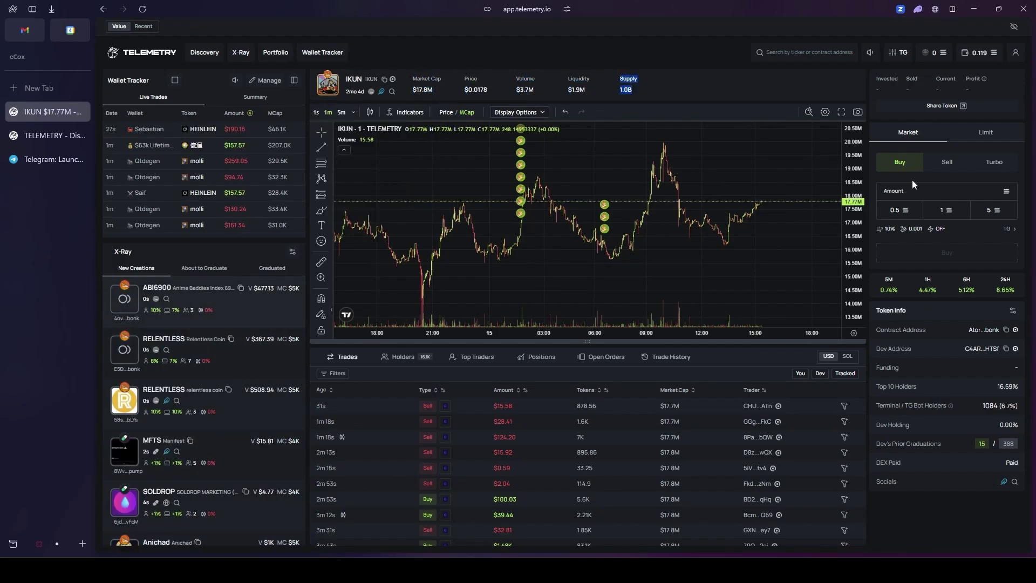
Step: Put the IKUN order panel in Turbo mode, with 0.25–2 SOL instant buys and 10–100% instant sells
left_click(972, 134)
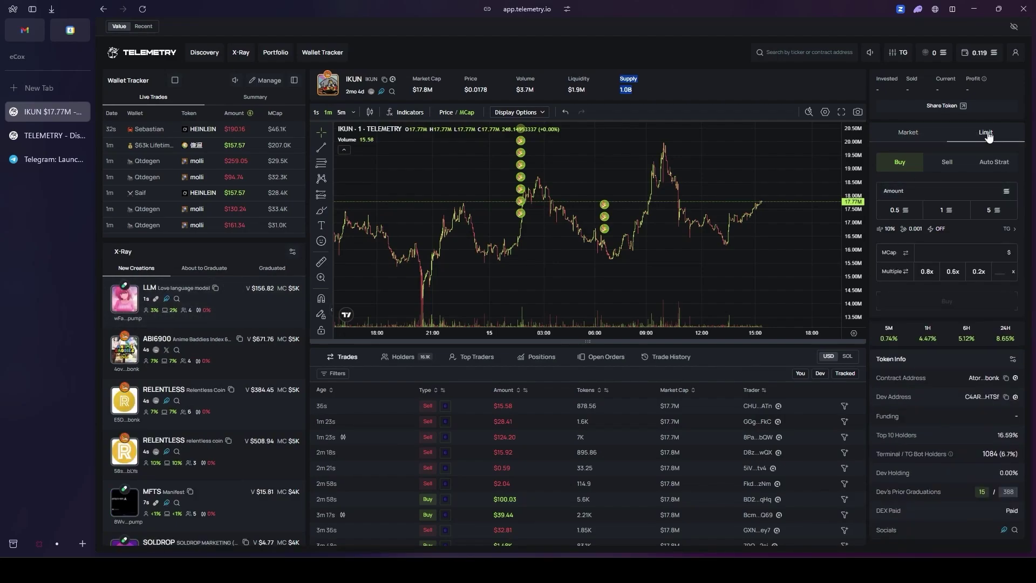
left_click(917, 138)
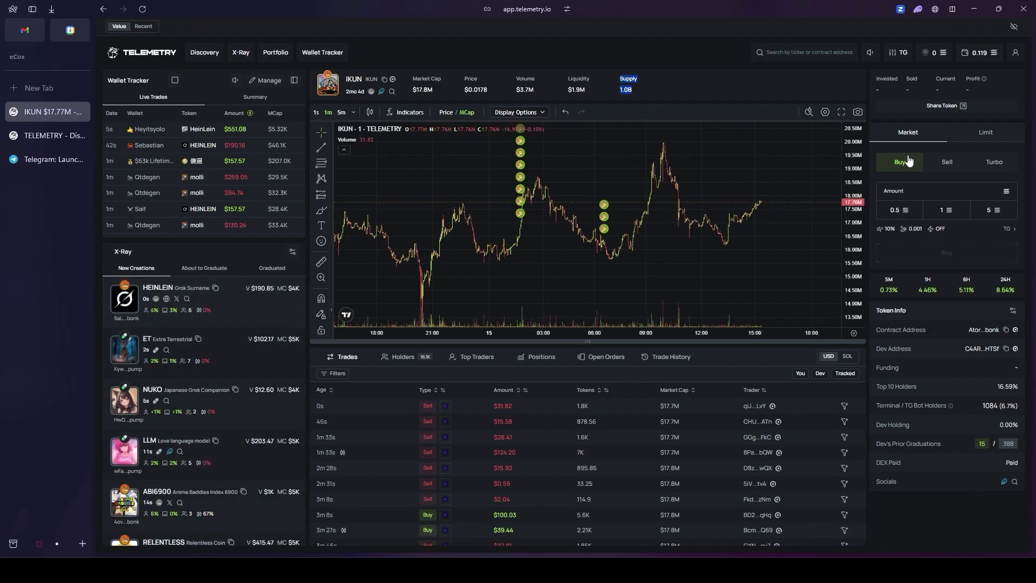
left_click(946, 162)
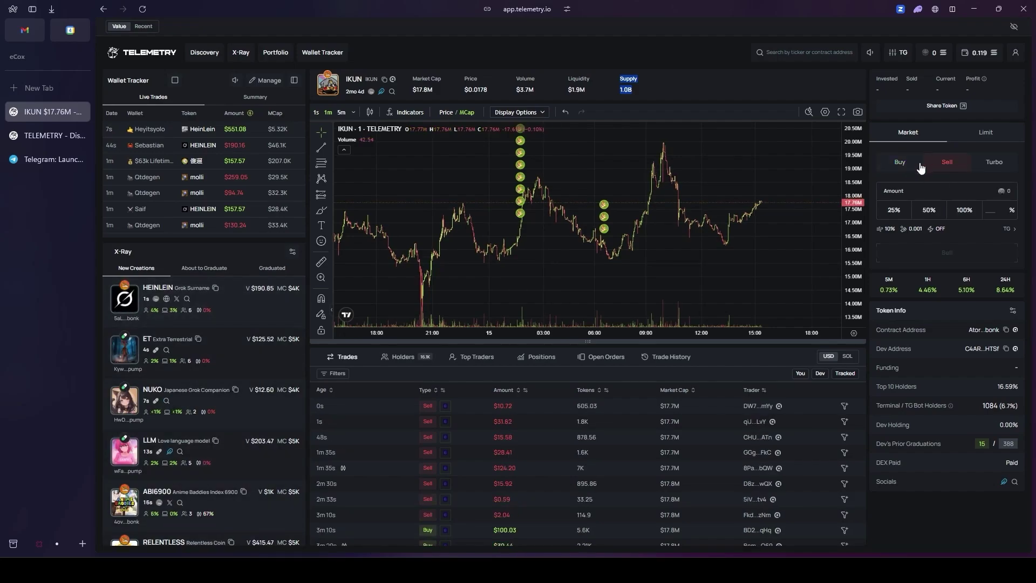
left_click(994, 164)
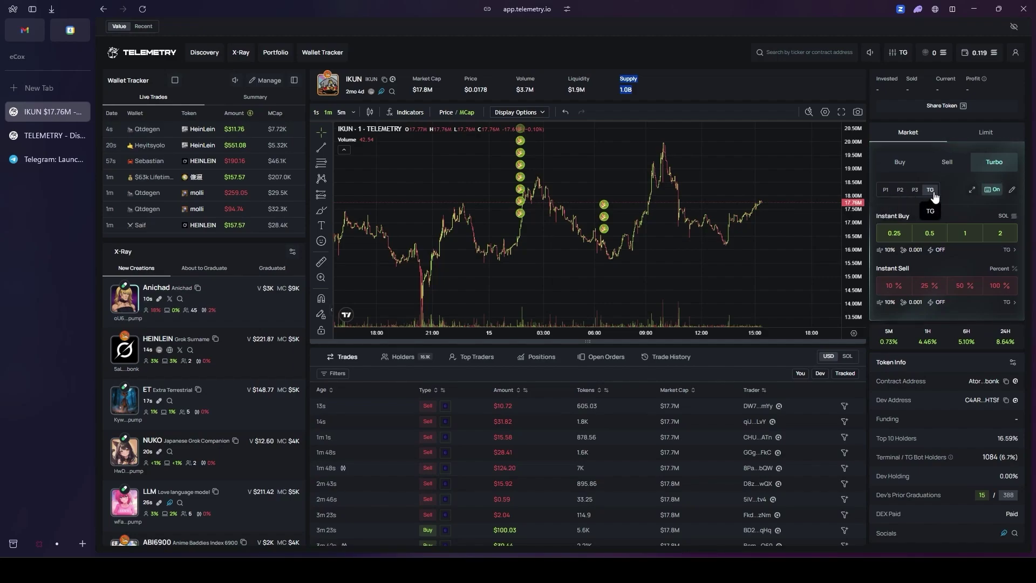
Step: Cycle through the P3 and P2 trading presets, ending back on the TG preset
left_click(914, 190)
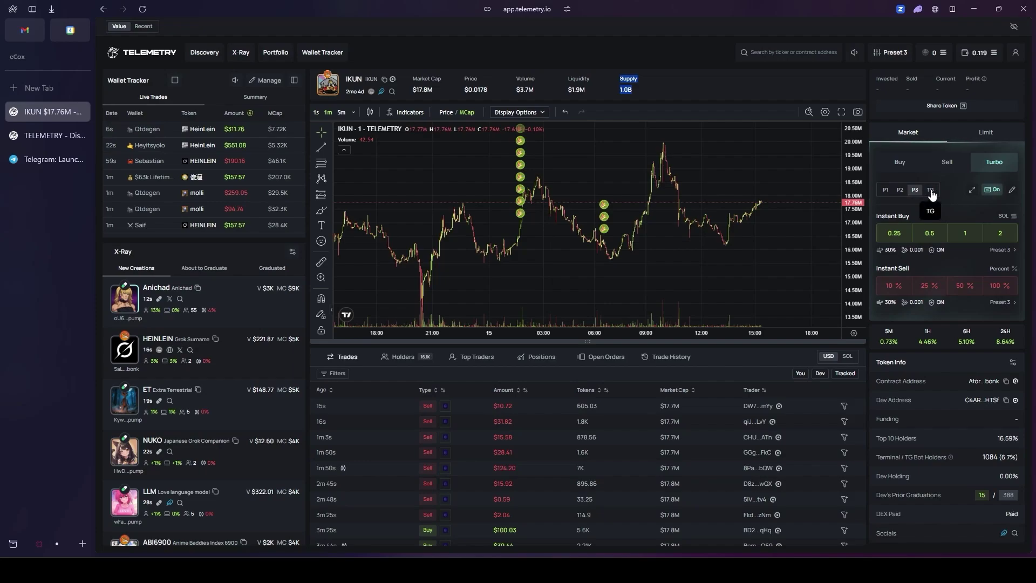
left_click(899, 191)
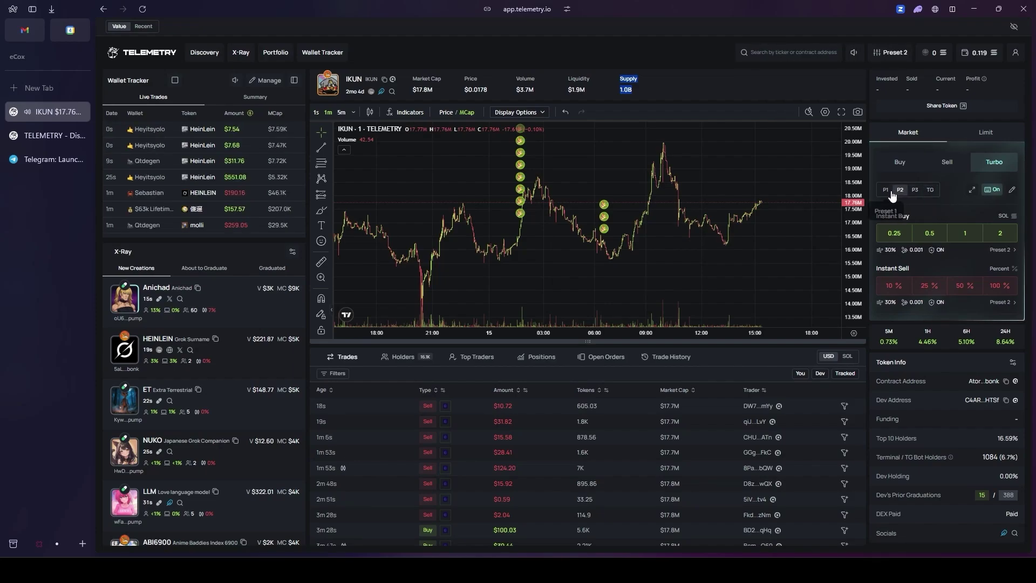
left_click(914, 189)
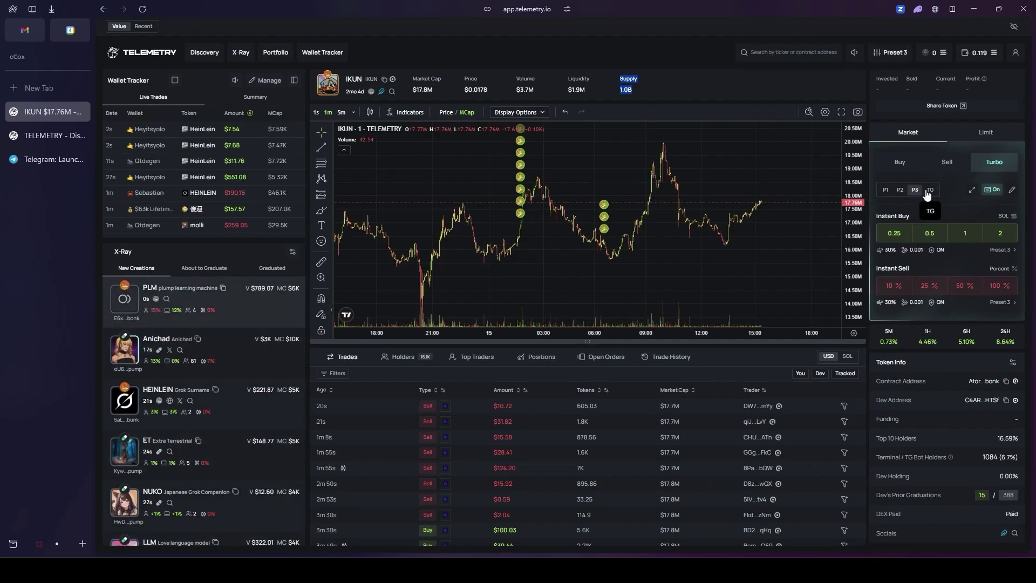
left_click(928, 191)
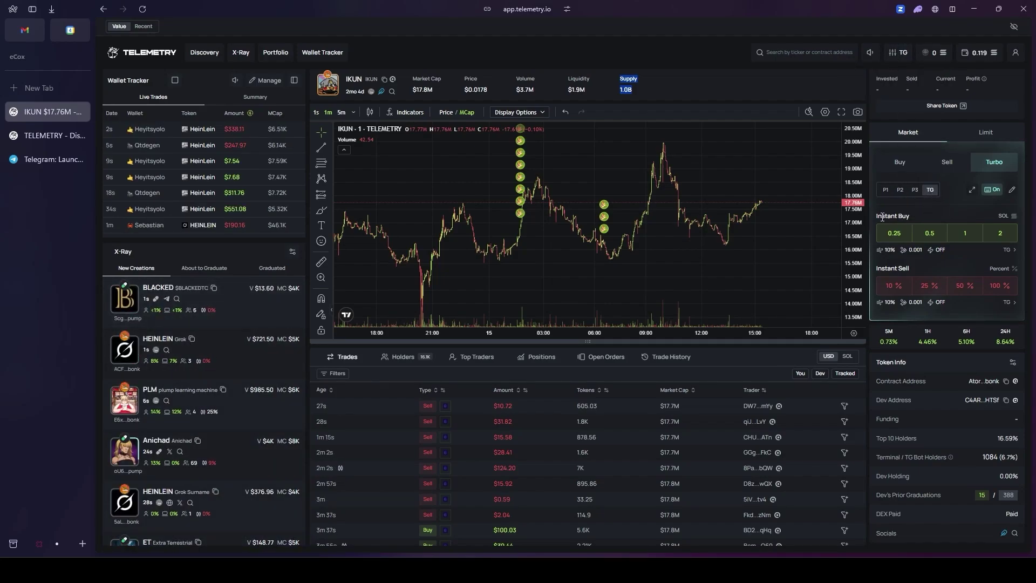
left_click_drag(881, 216, 909, 216)
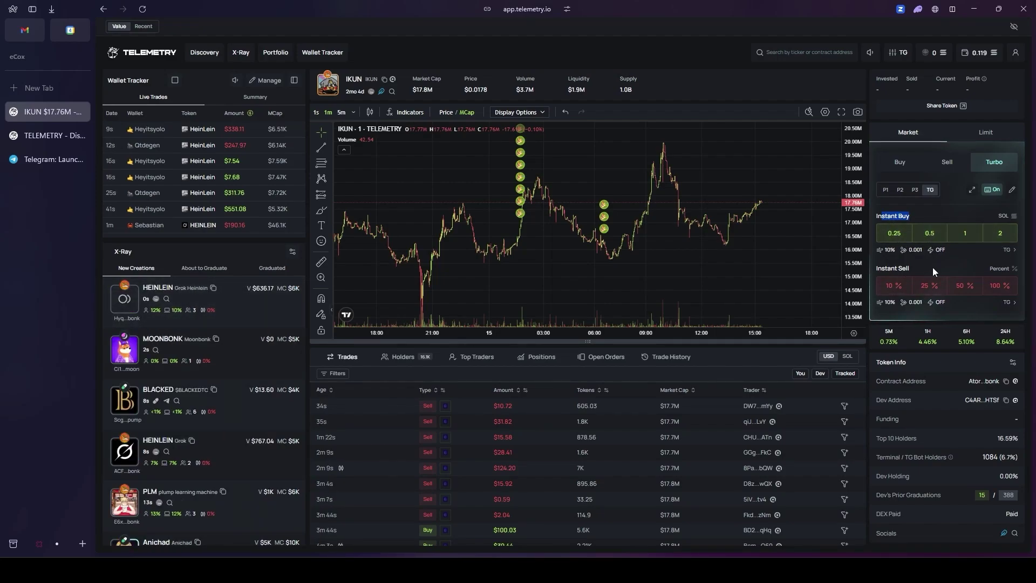
Step: Edit the TG preset's first Instant Buy amount, replacing 0.25 with 0.02 SOL
left_click(1012, 190)
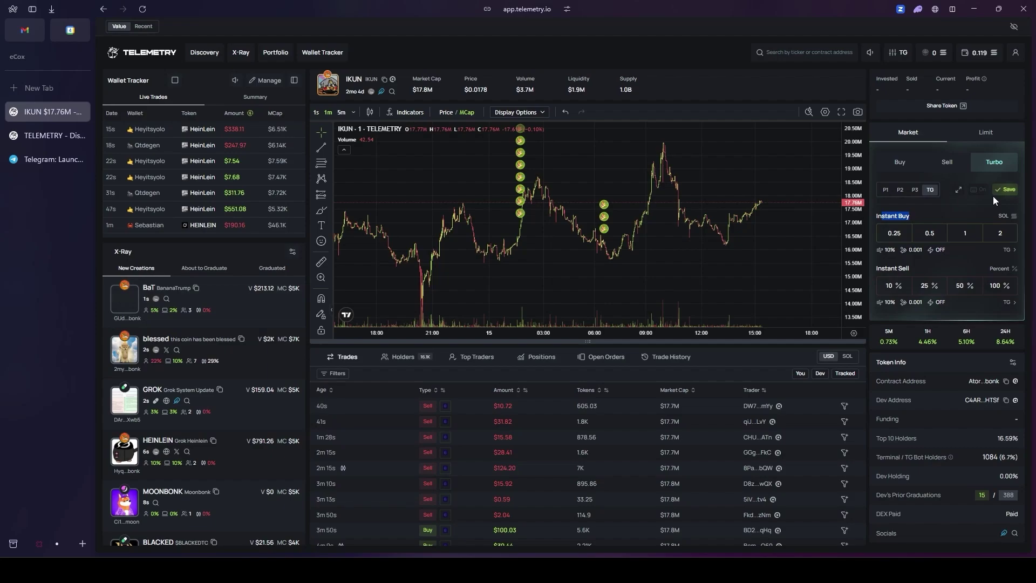
left_click(1005, 191)
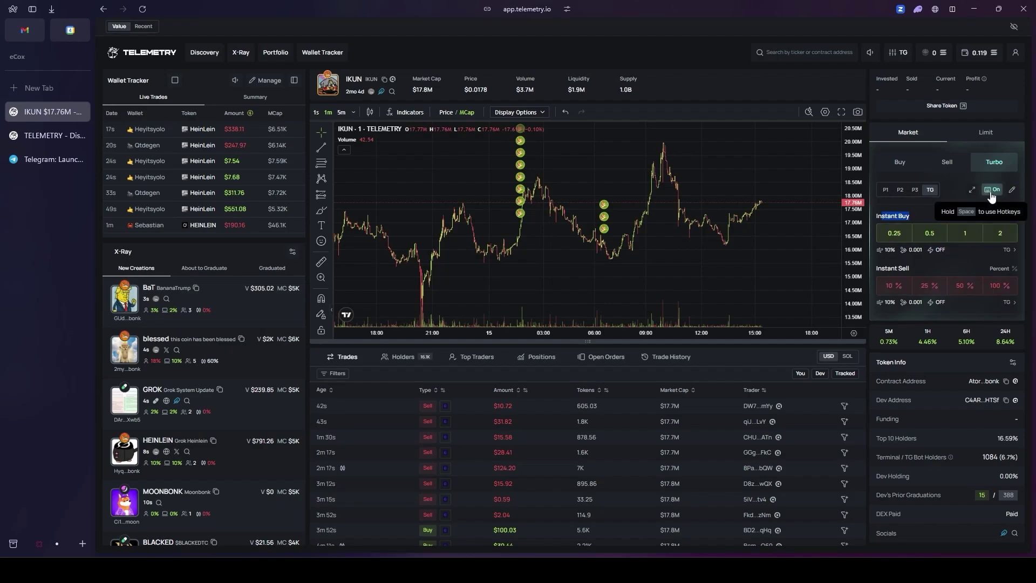
left_click(1012, 190)
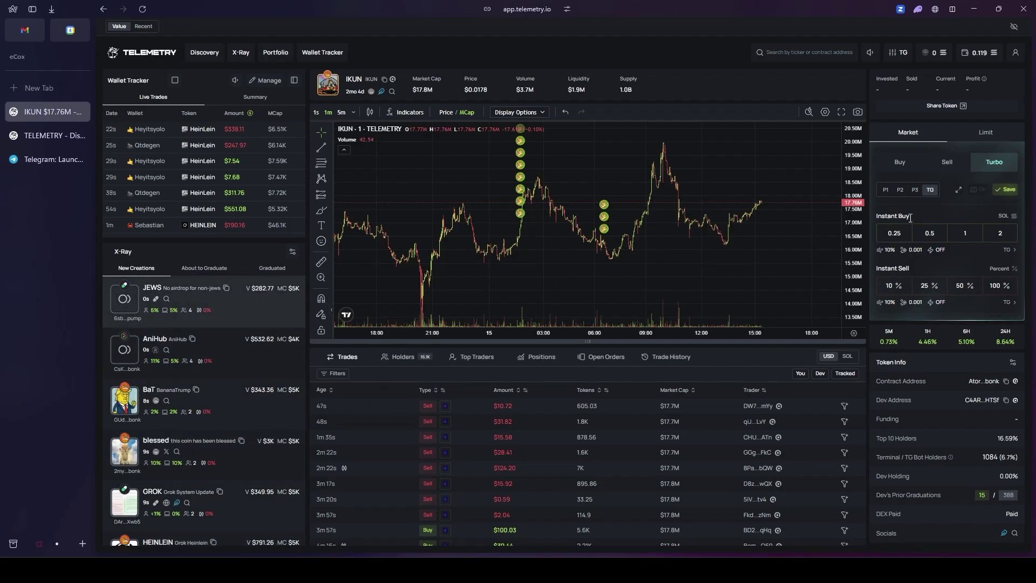
left_click_drag(902, 274, 902, 234)
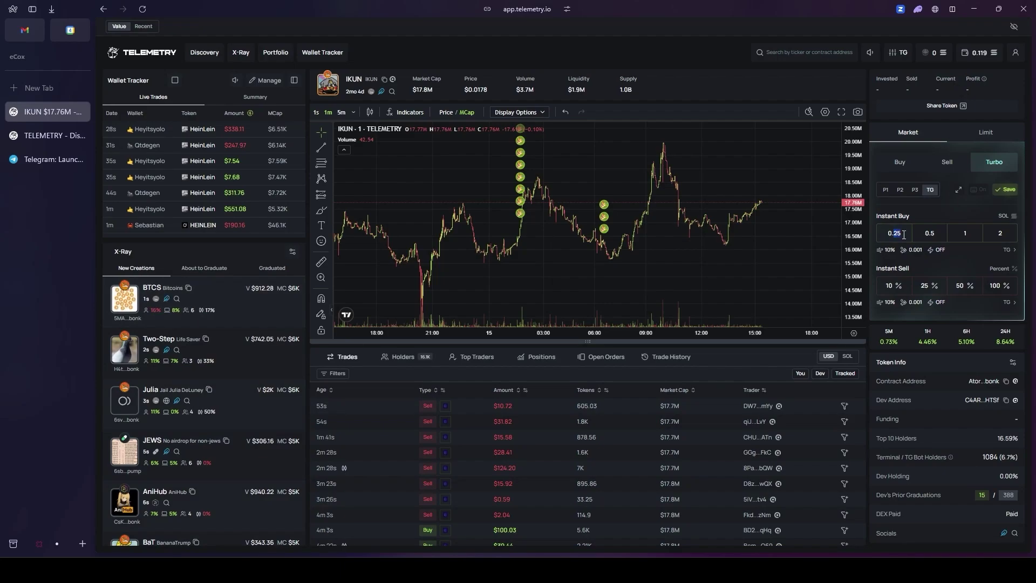
type("02")
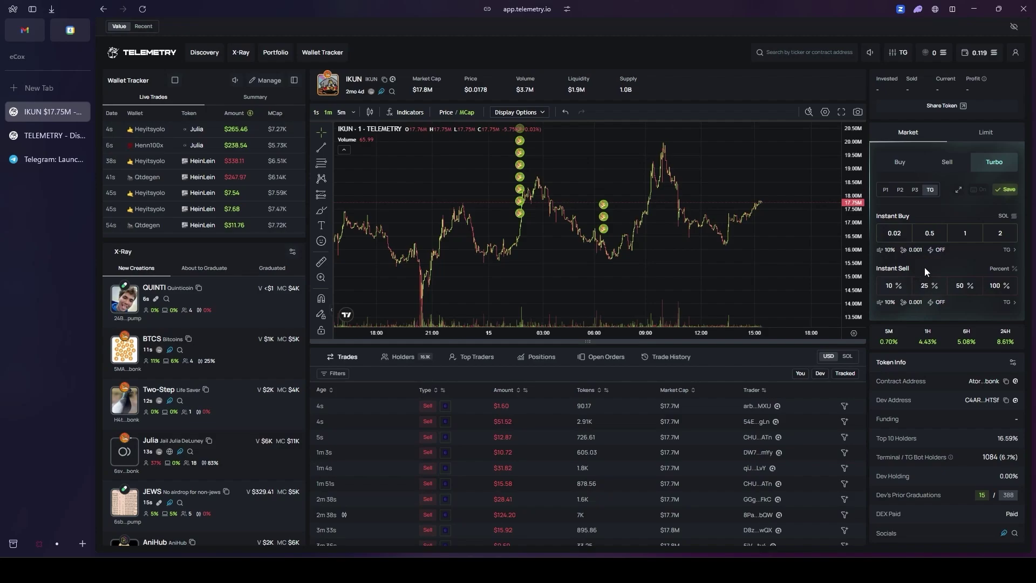
Step: Save the 0.02 SOL amount and re-enable Turbo hotkeys, revealing the Q/W/E/R and A/S/D/F labels
left_click(1006, 189)
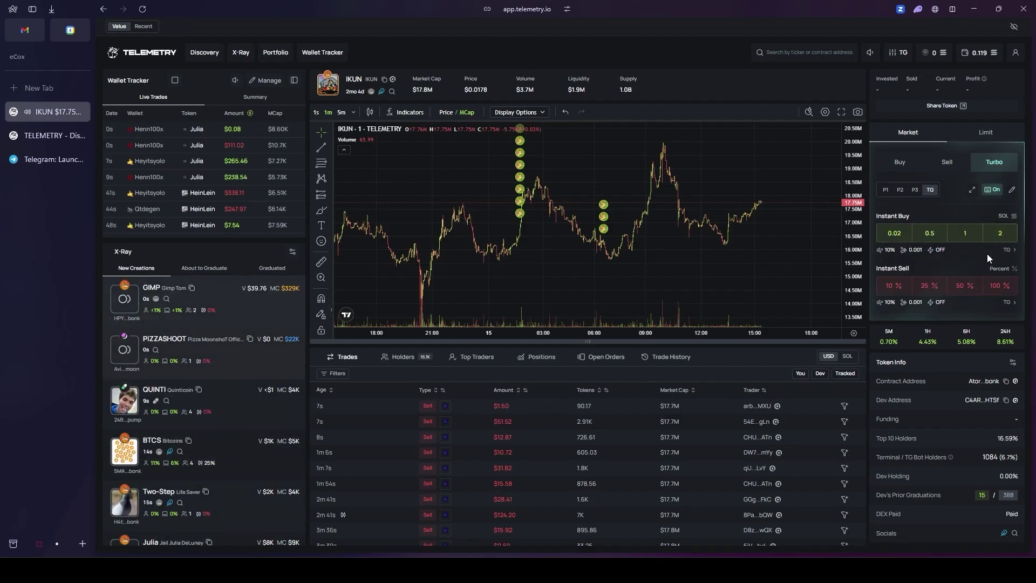
left_click(993, 193)
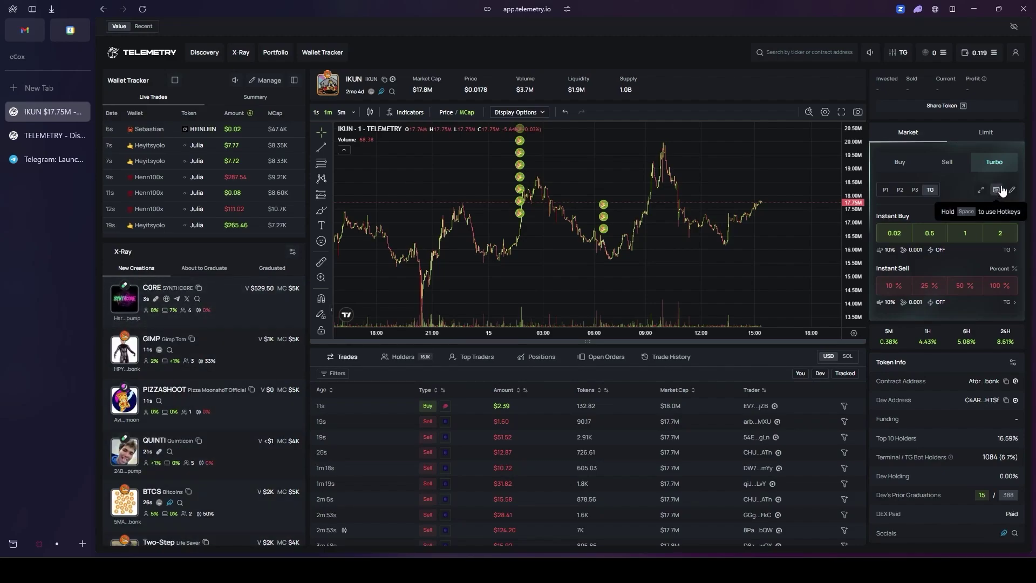
left_click(997, 190)
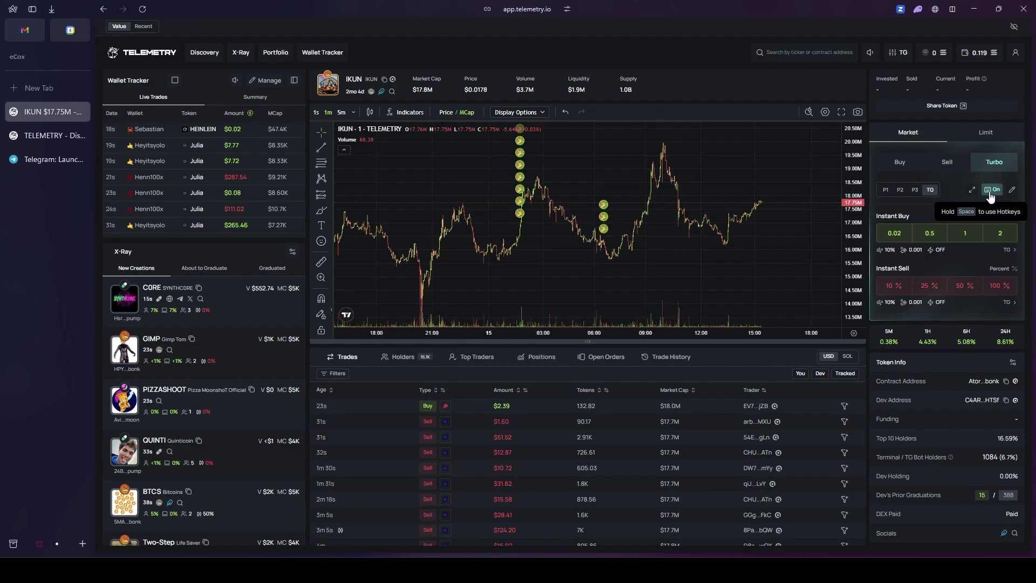
key("space")
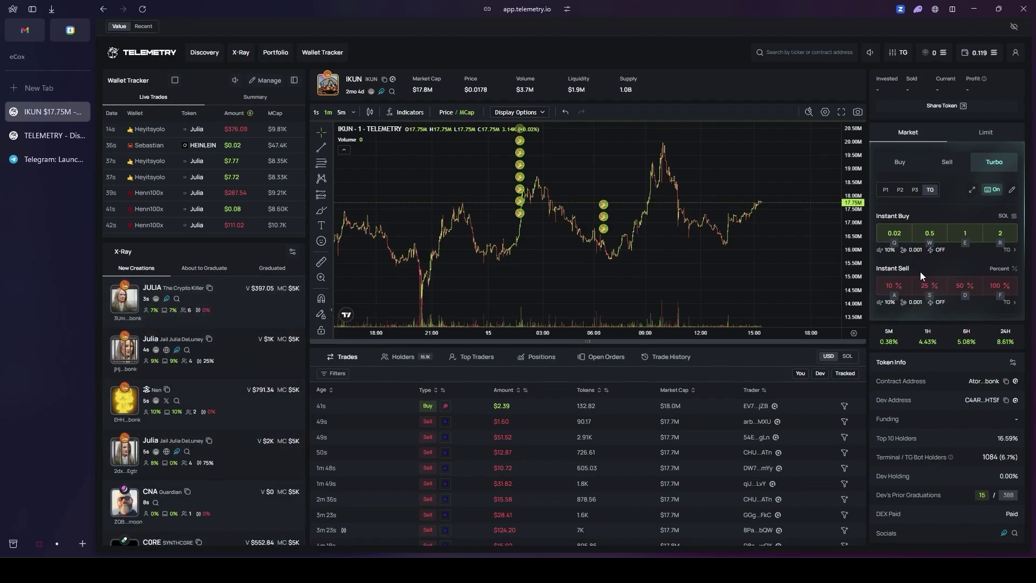
Step: Buy 0.02 SOL of IKUN with Q, then sell 25%, 50% and 100% with S, D and F
key("q")
key("q")
key("q")
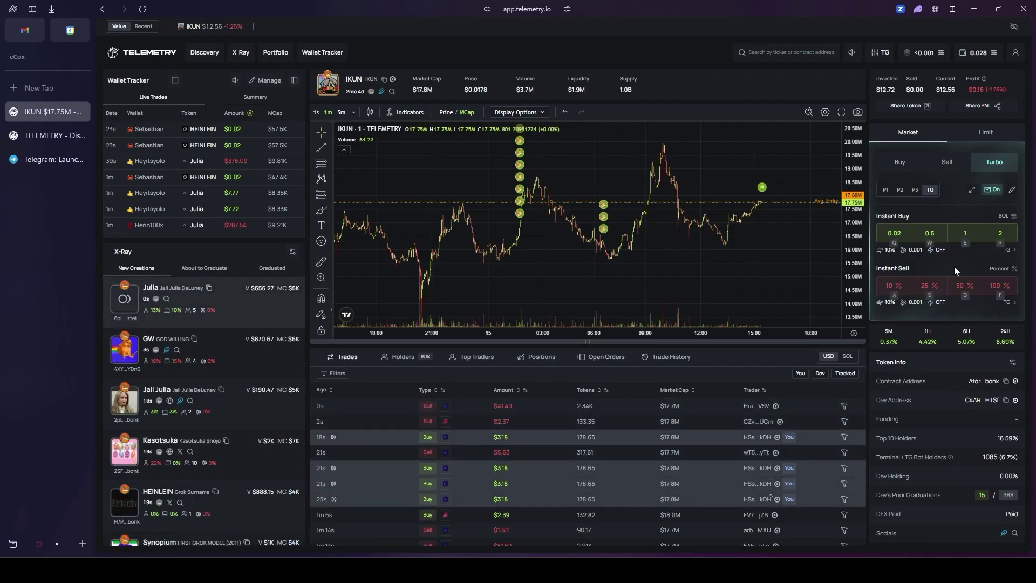
key("s")
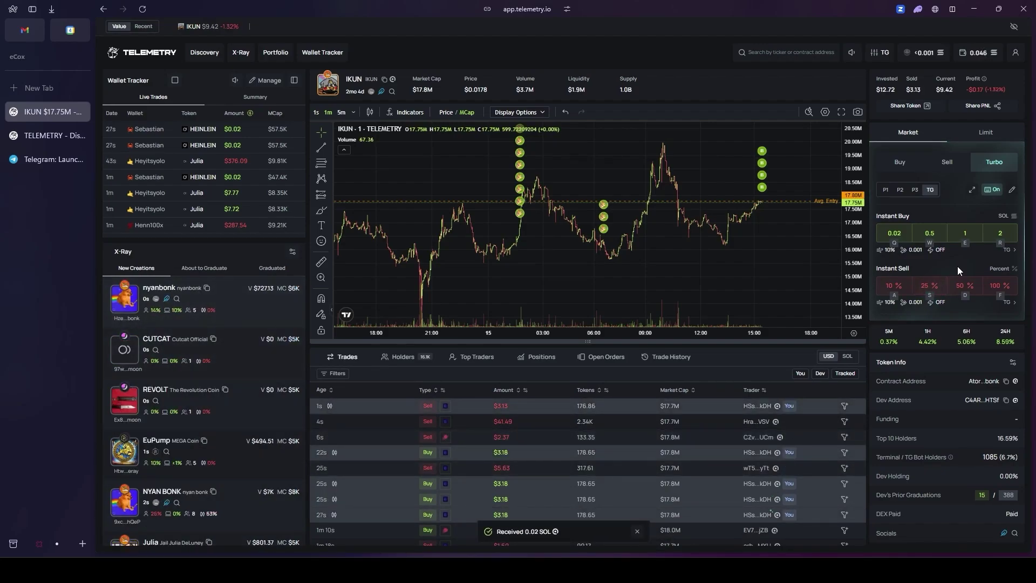
key("d")
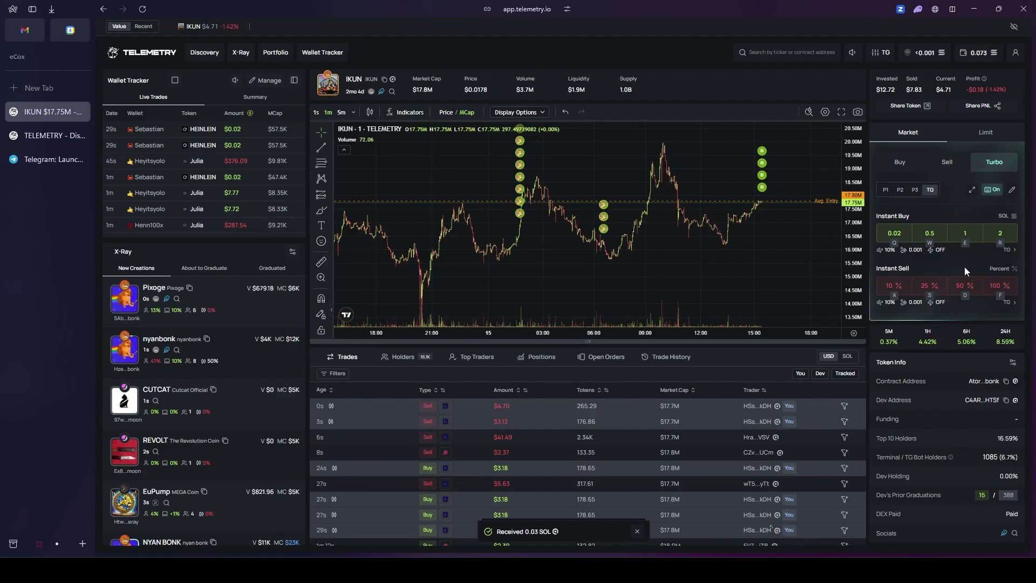
key("f")
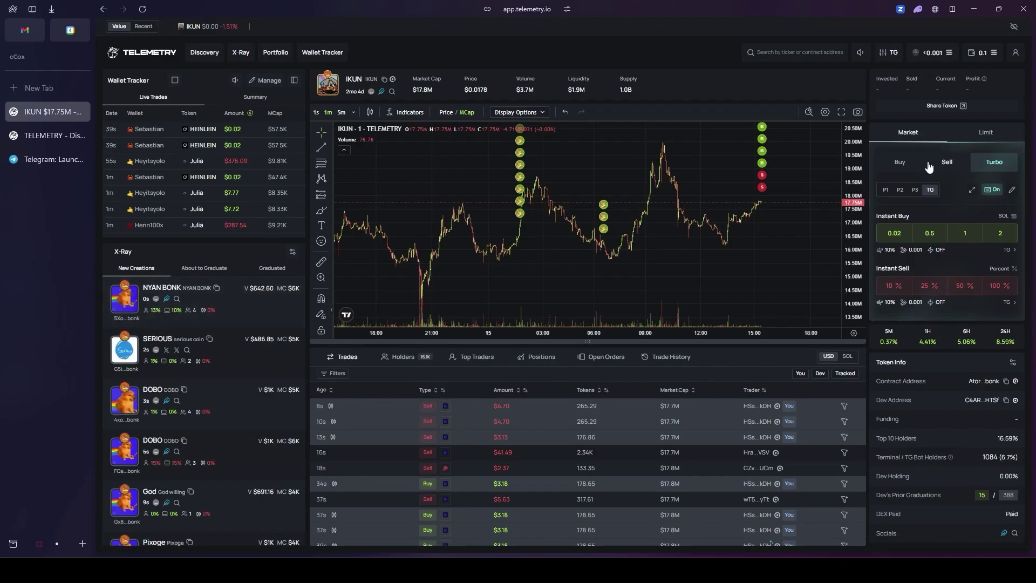
left_click(945, 163)
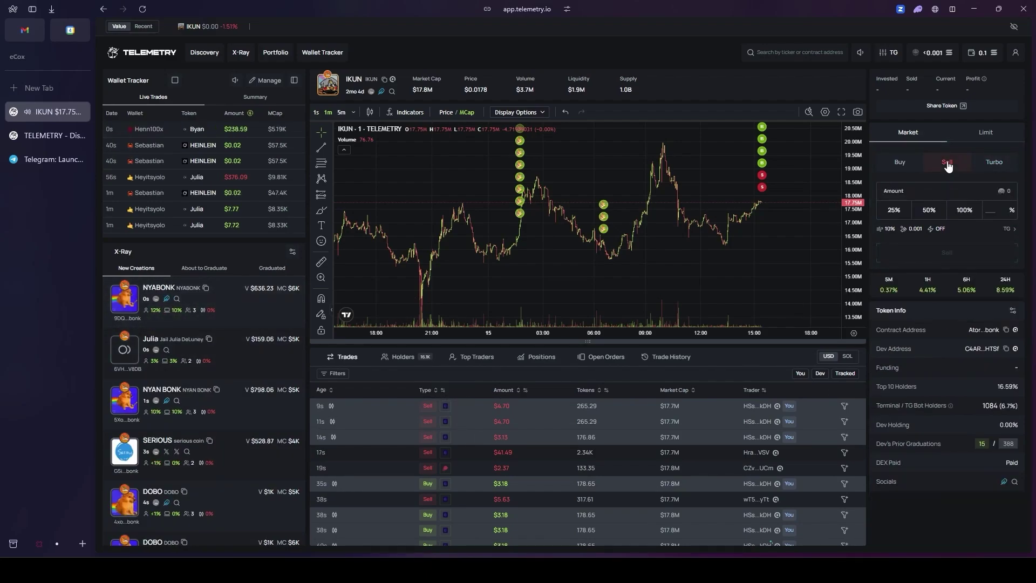
left_click(965, 213)
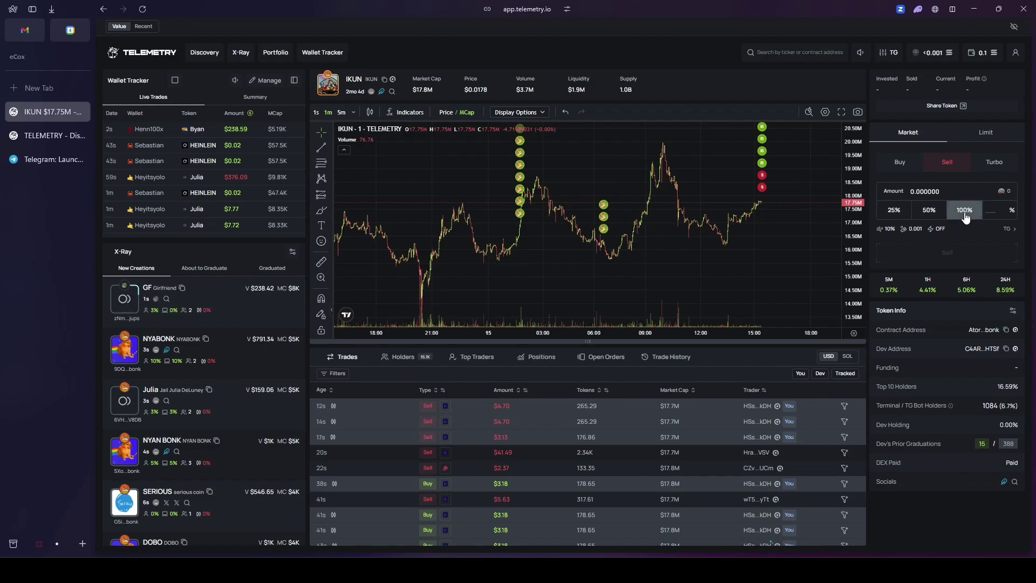
left_click(887, 190)
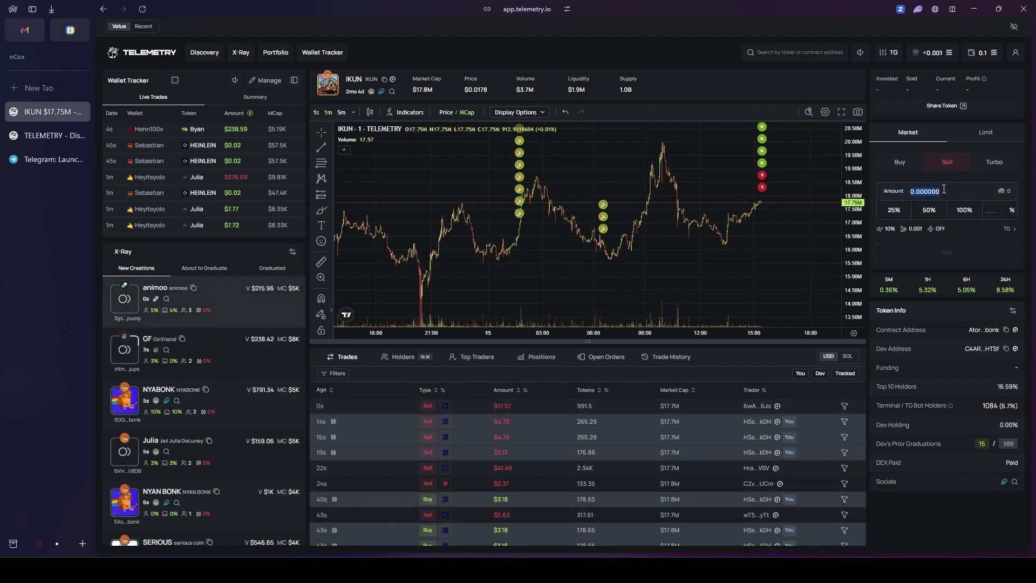
double_click(943, 190)
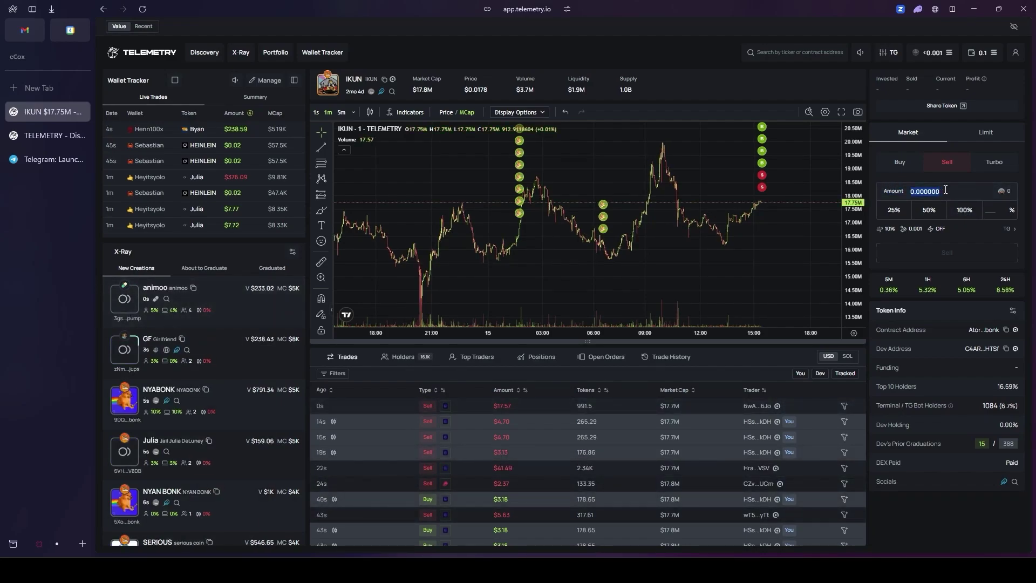
left_click(994, 164)
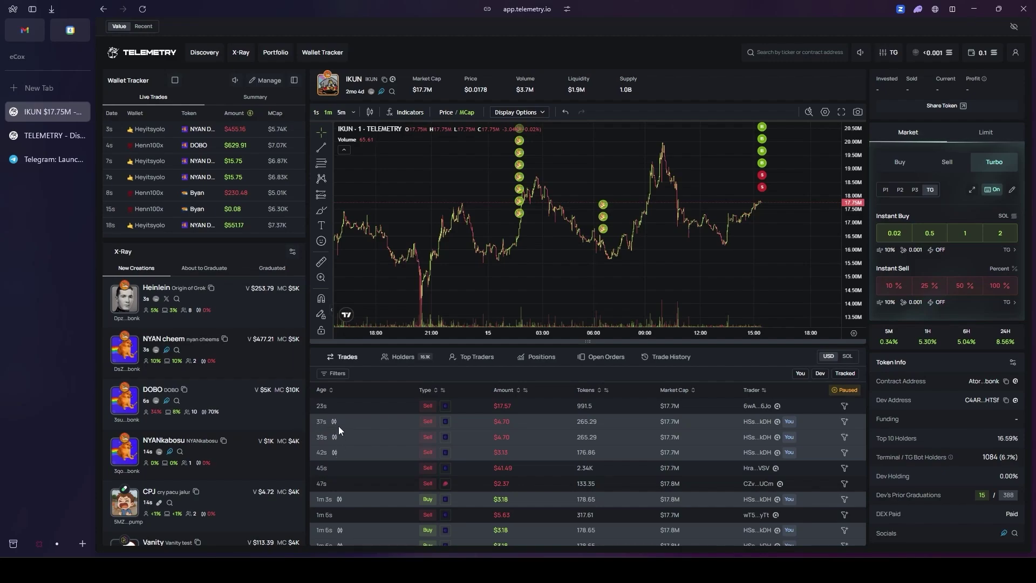
Step: Pan the IKUN chart to leave open time after the latest candles, and scroll through older trades
left_click_drag(723, 189, 687, 129)
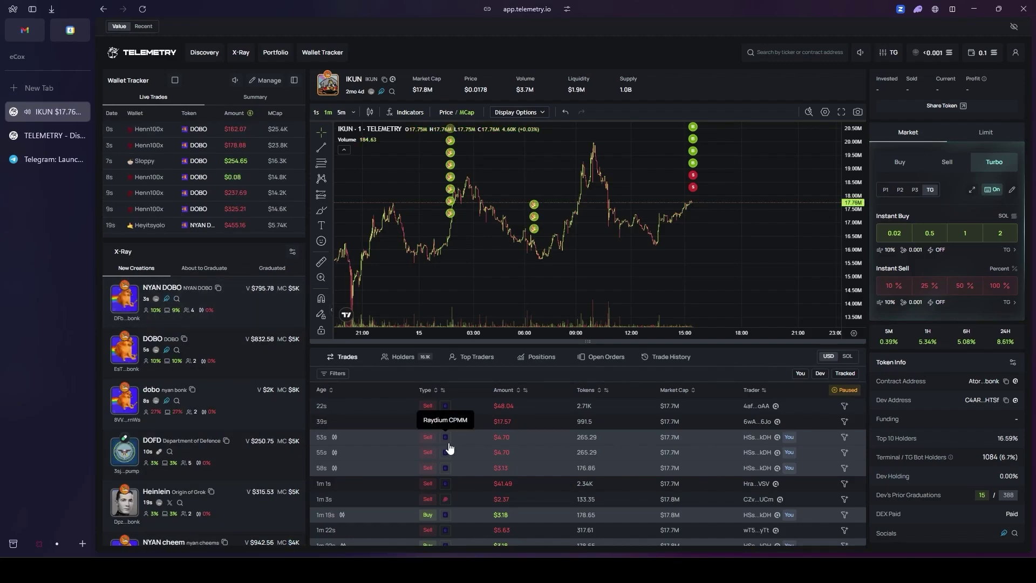
scroll(462, 463, "down", 1)
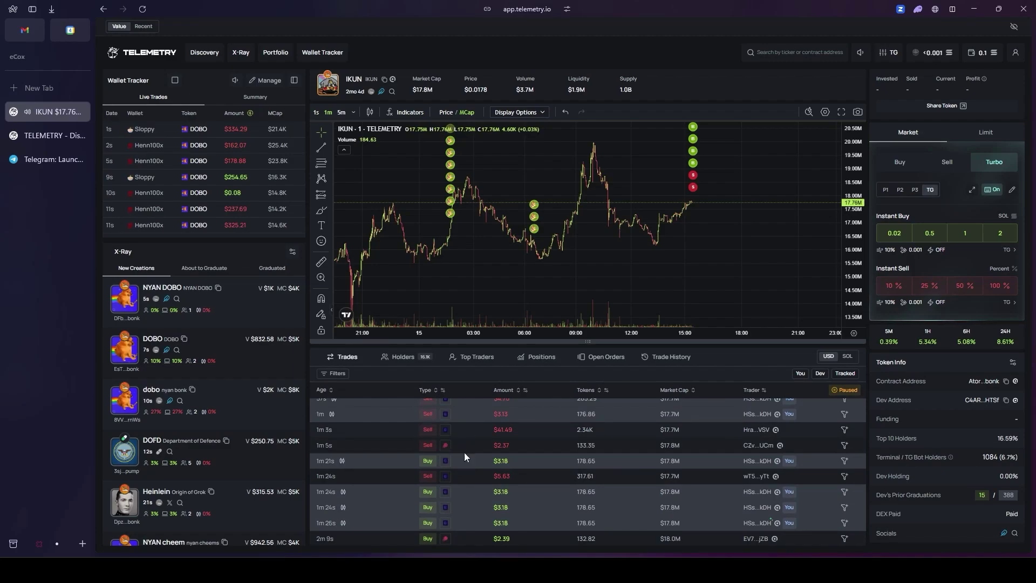
scroll(481, 458, "down", 5)
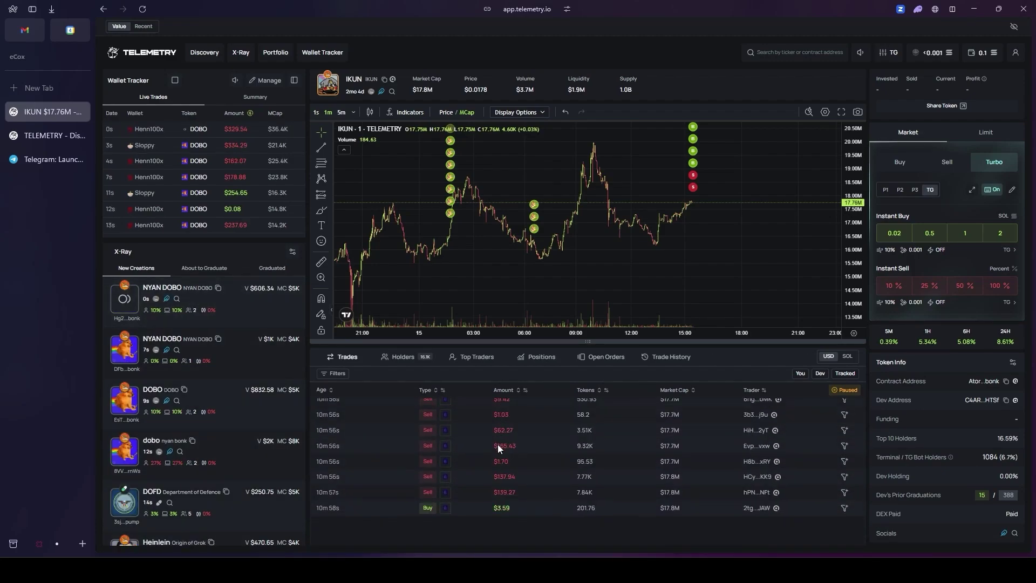
scroll(465, 438, "down", 3)
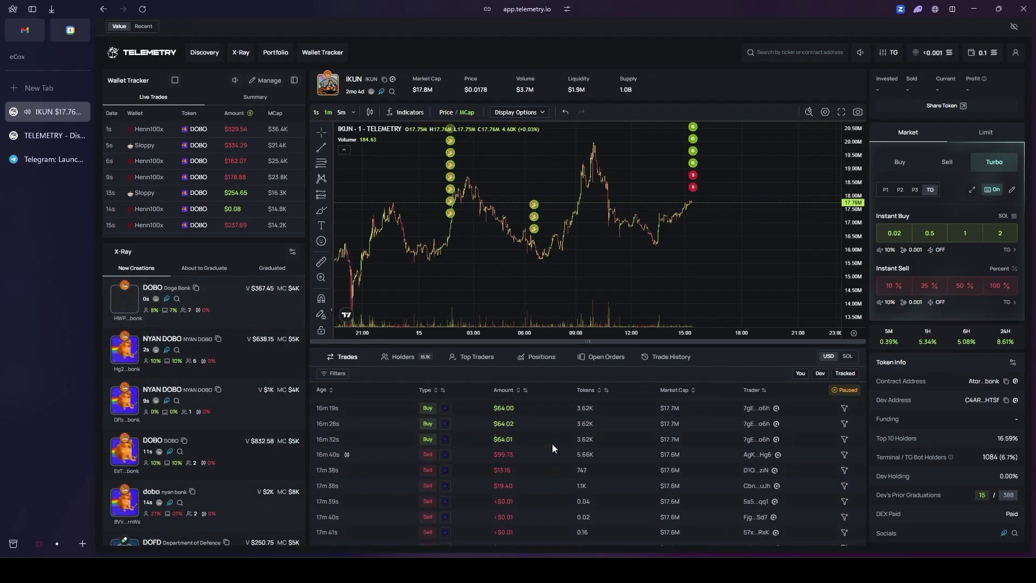
scroll(552, 442, "up", 10)
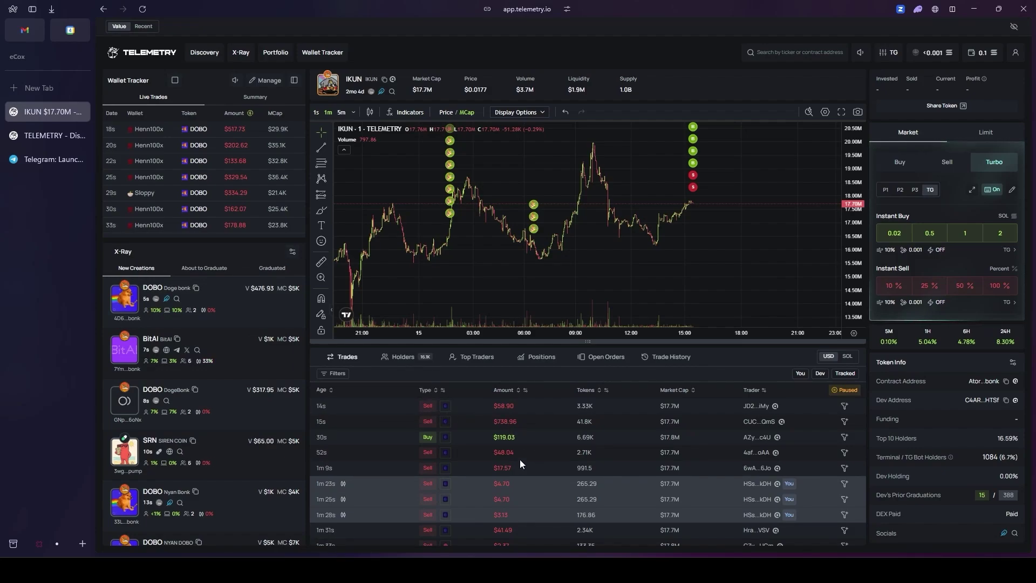
Step: Browse IKUN's Holders and Top Traders lists, then show the empty Positions tab
left_click(415, 363)
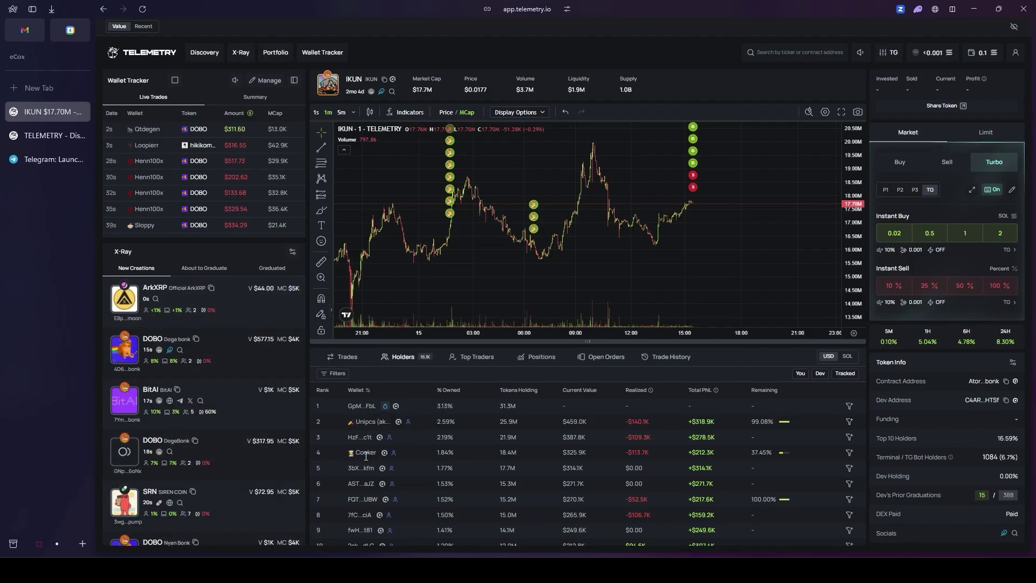
scroll(416, 449, "down", 3)
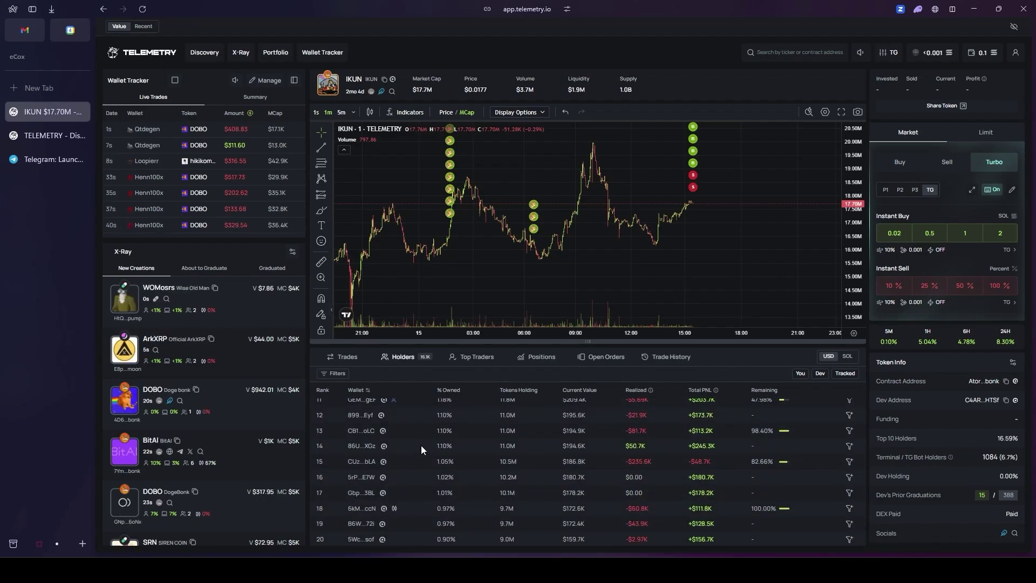
scroll(420, 445, "up", 1)
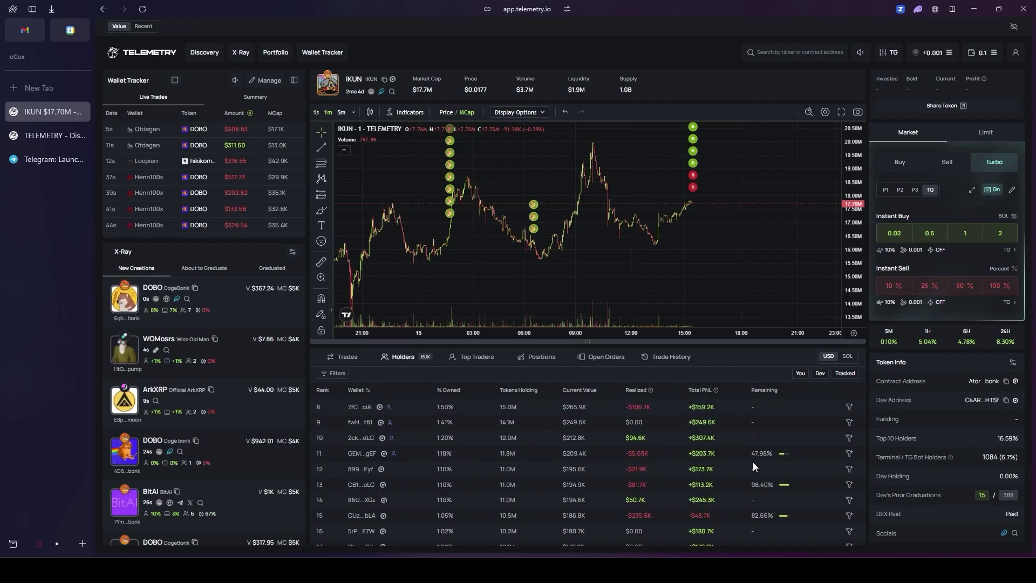
scroll(753, 463, "up", 3)
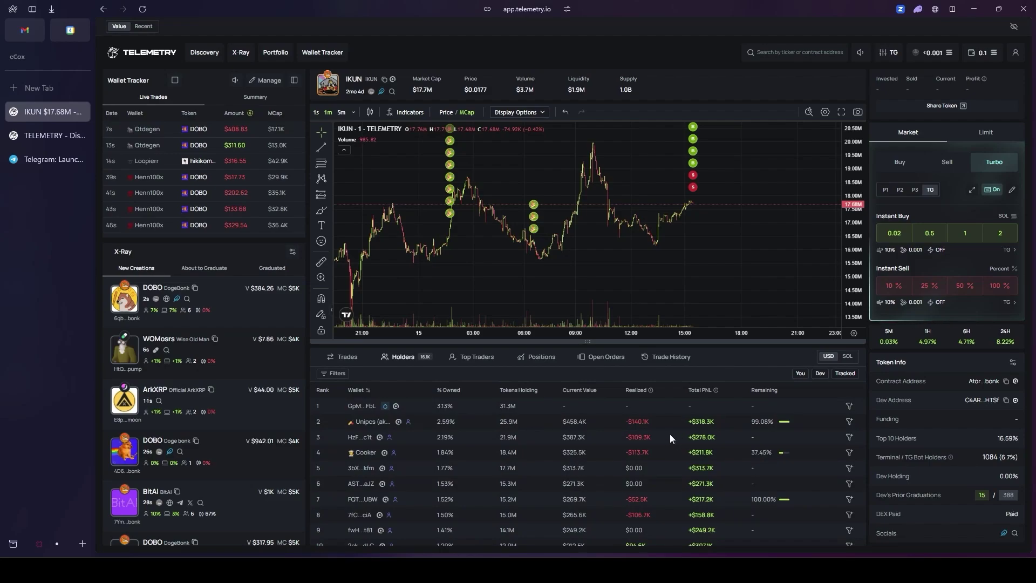
left_click(473, 359)
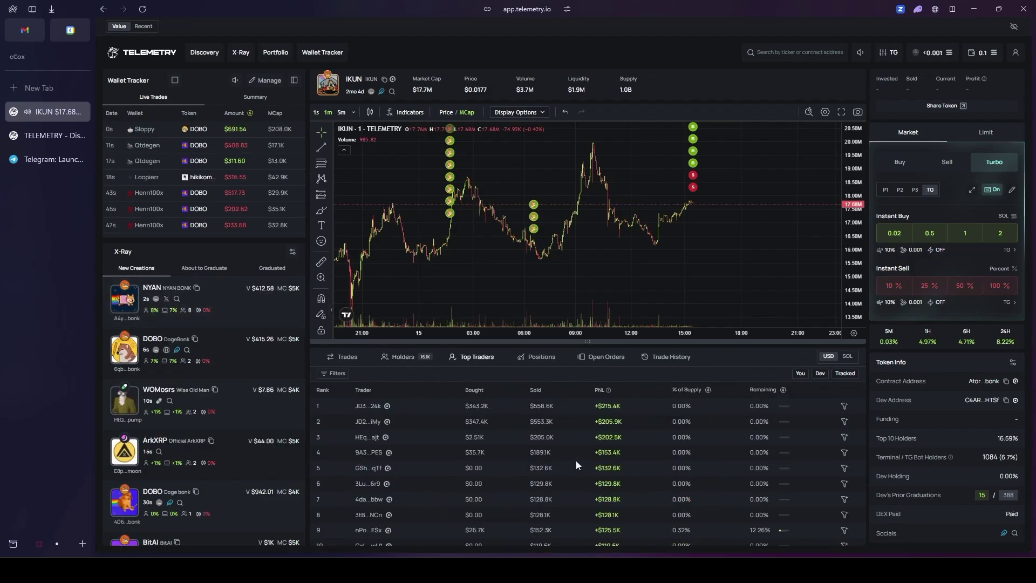
left_click(544, 359)
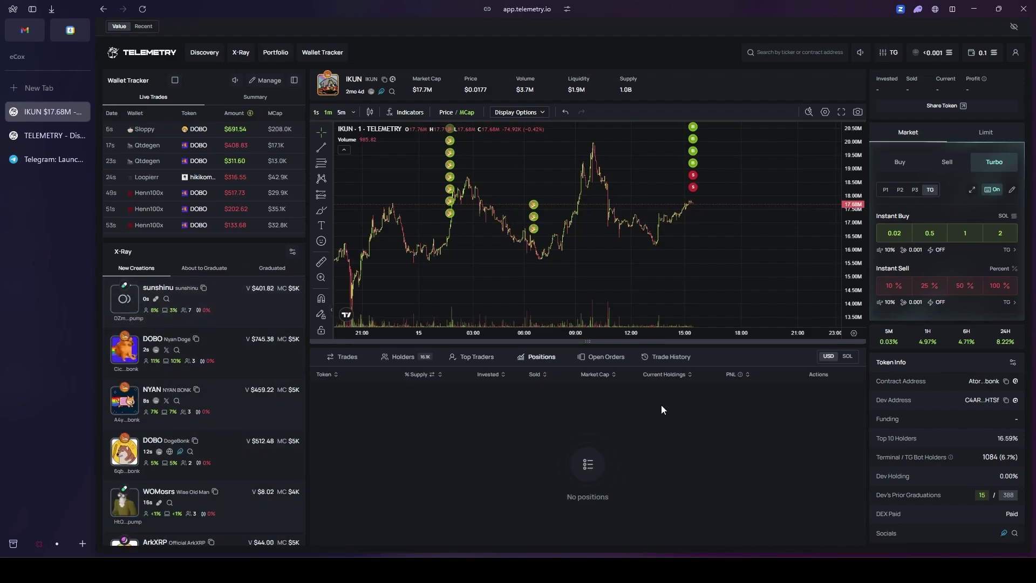
Step: Check the empty Open Orders list, then view Trade History with four $3.18 buys and three sells
left_click(604, 357)
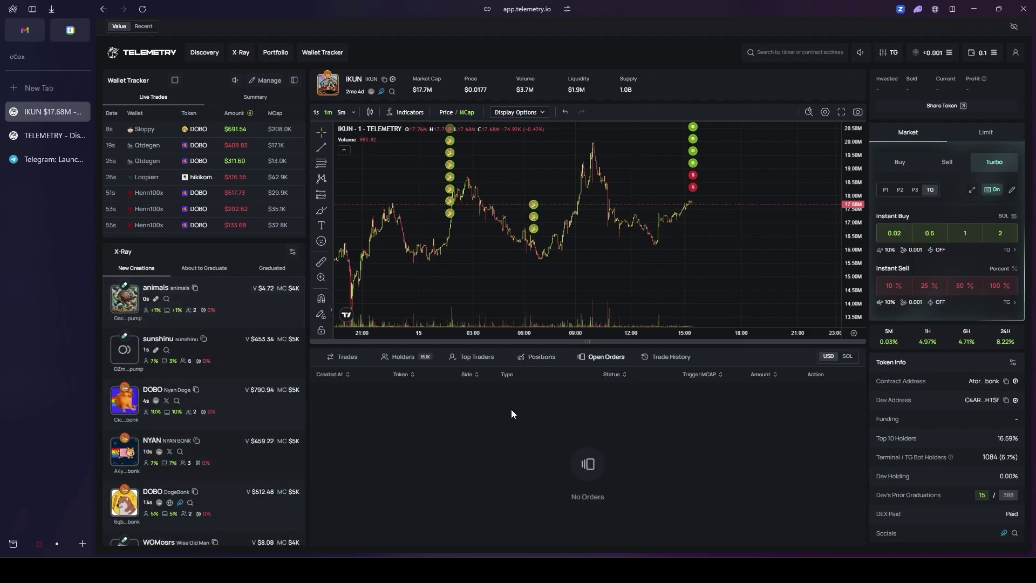
left_click(675, 357)
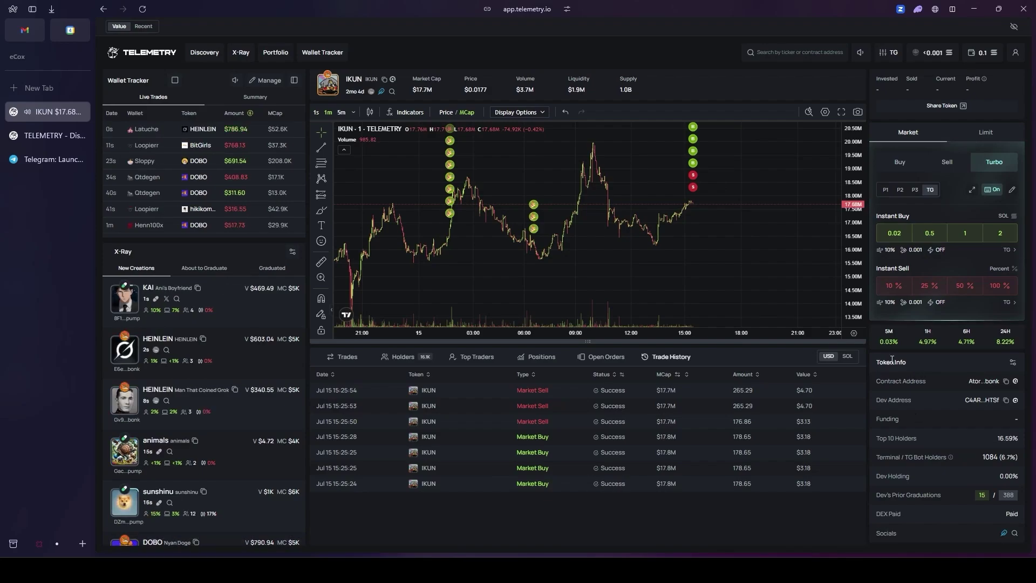
left_click_drag(875, 360, 965, 439)
left_click_drag(891, 458, 999, 459)
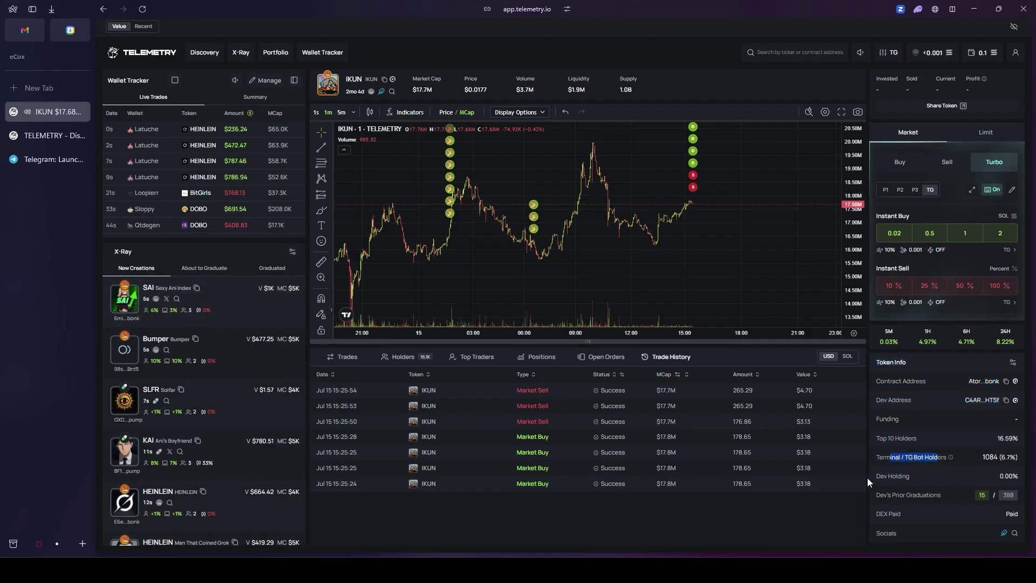
left_click_drag(880, 477, 931, 477)
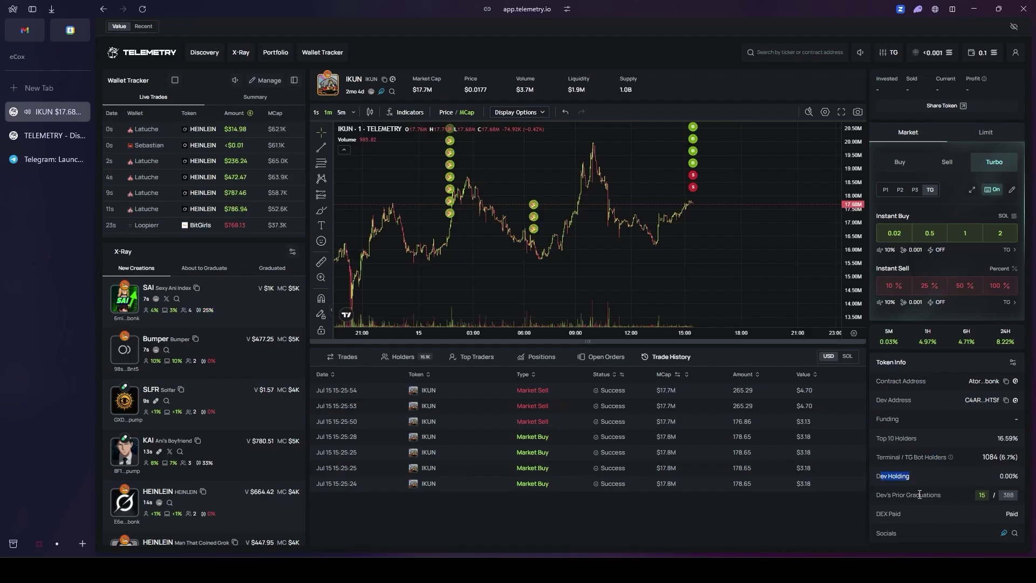
left_click_drag(888, 495, 942, 494)
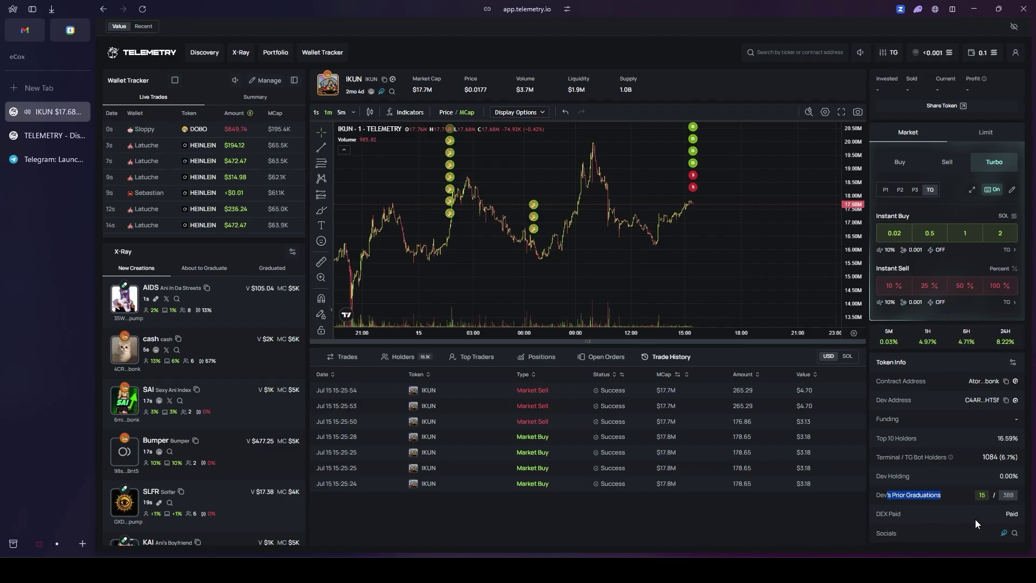
Step: Review the Rewards page's Iron tier, Bronze II cashback and Total Rewards, then return to Discovery
left_click(943, 104)
mouse_move(933, 59)
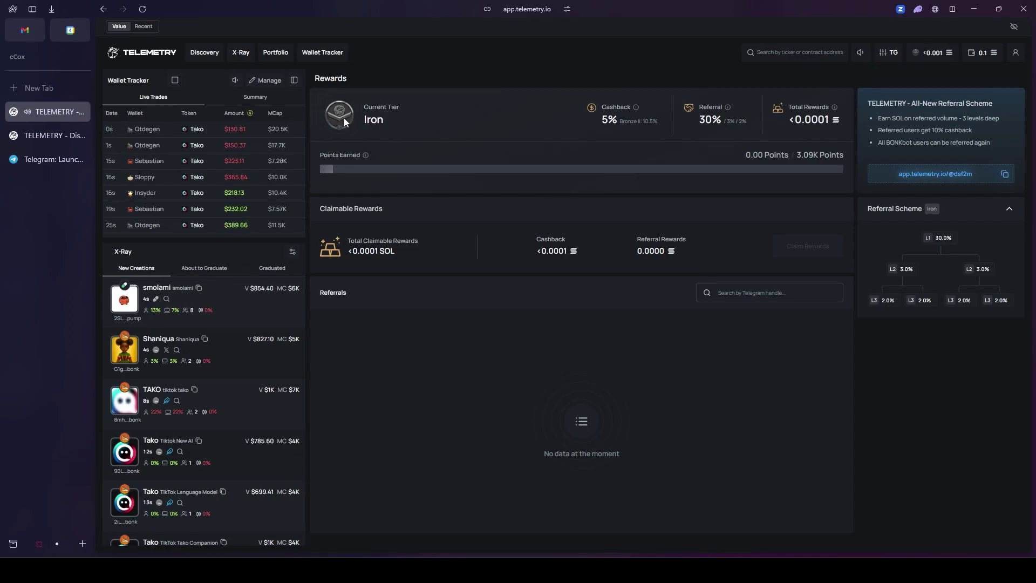
left_click_drag(610, 128, 661, 128)
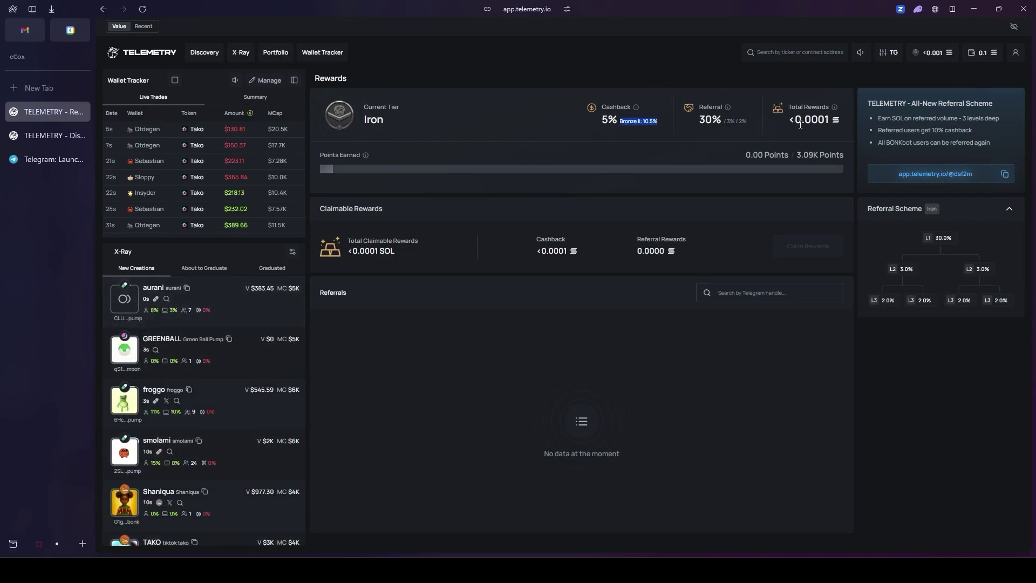
left_click_drag(827, 122, 789, 123)
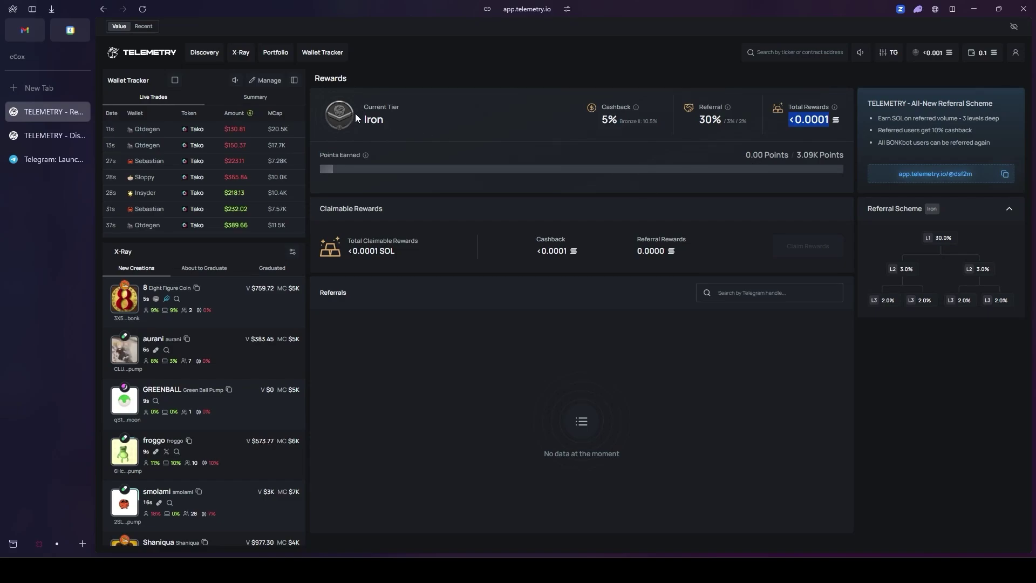
key("alt+Left")
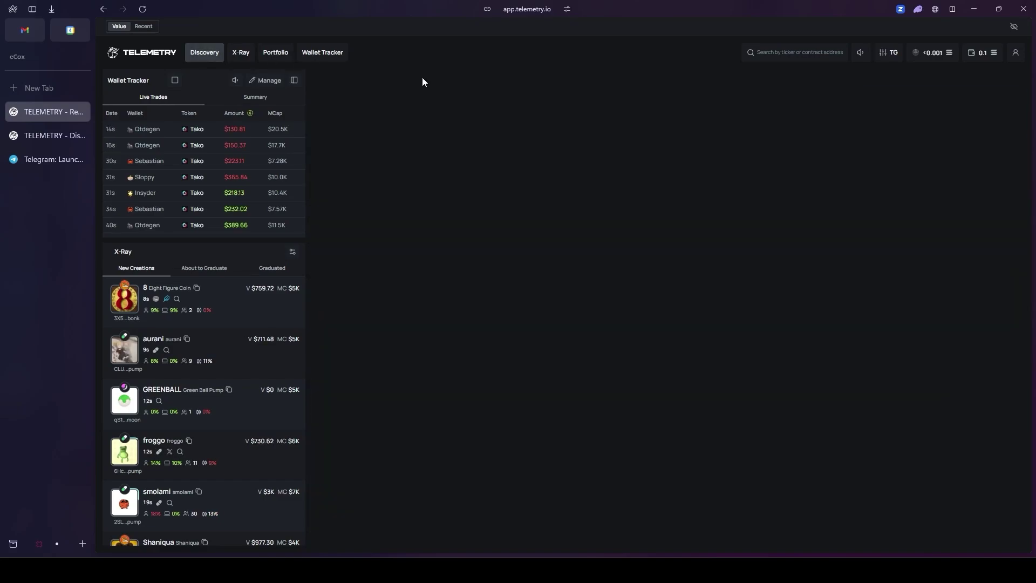